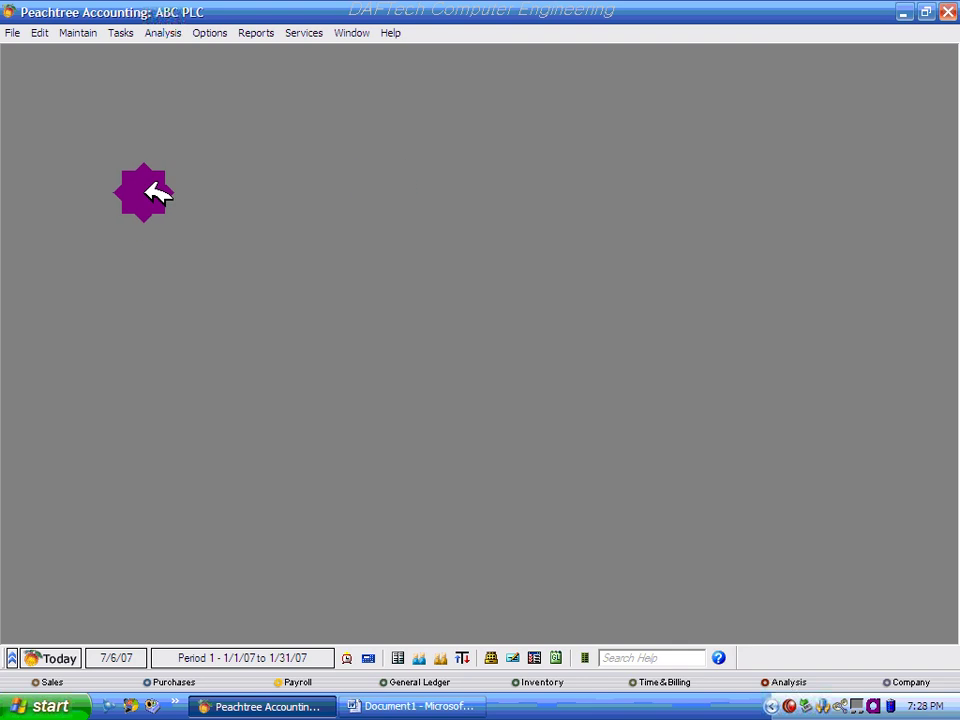
# Step: Open the default information settings for customers and reposition the dialog higher on the screen
pyautogui.click(88, 34)
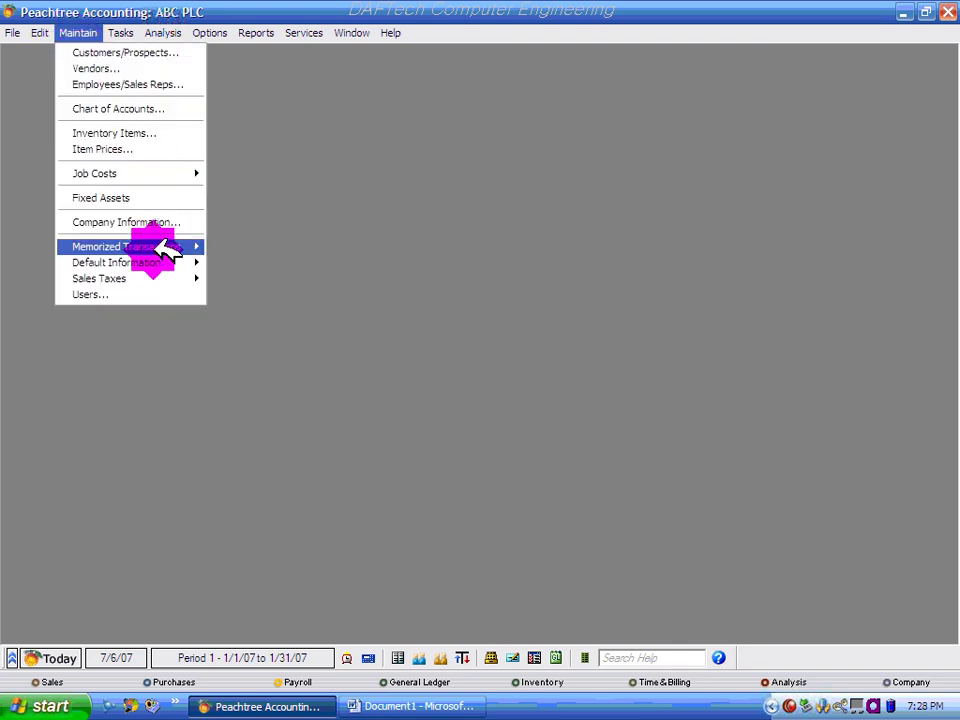
pyautogui.moveTo(192, 262)
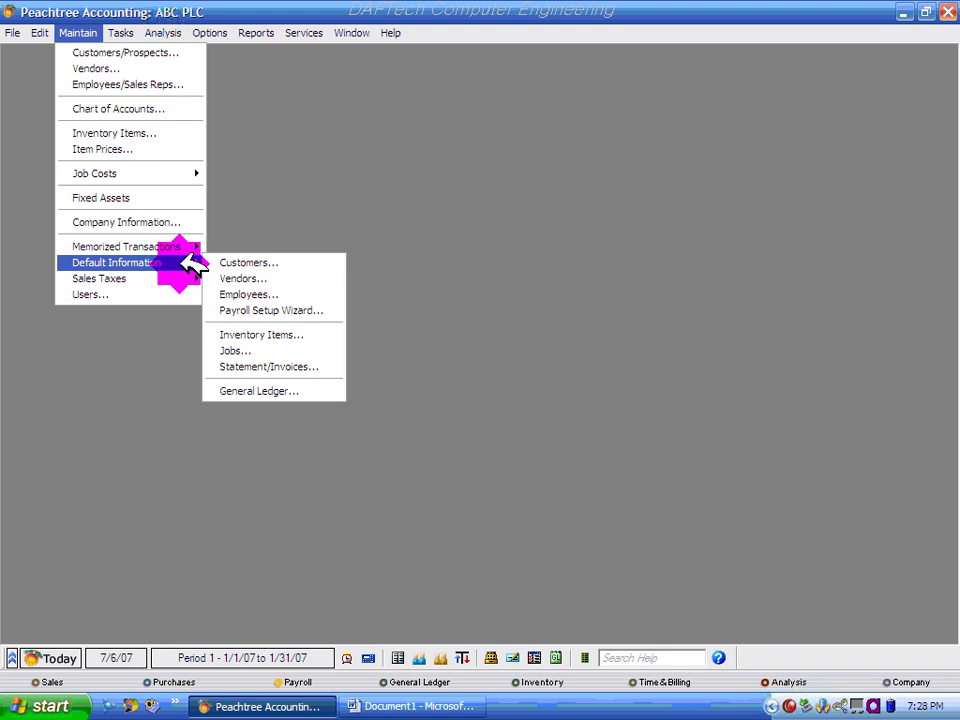
pyautogui.click(268, 262)
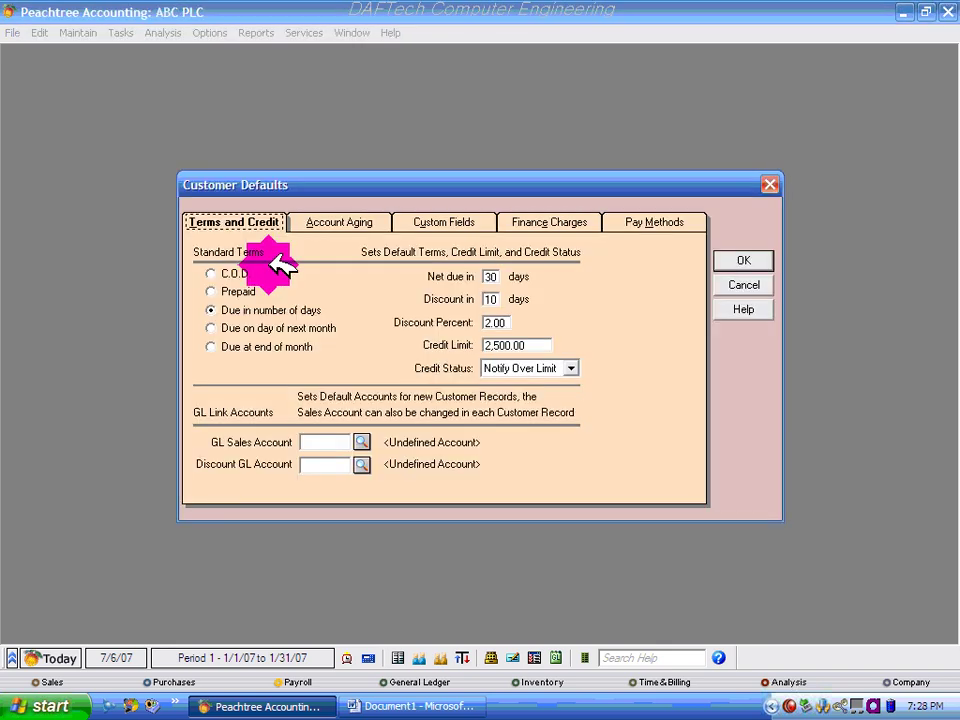
pyautogui.moveTo(580, 184); pyautogui.dragTo(529, 123)
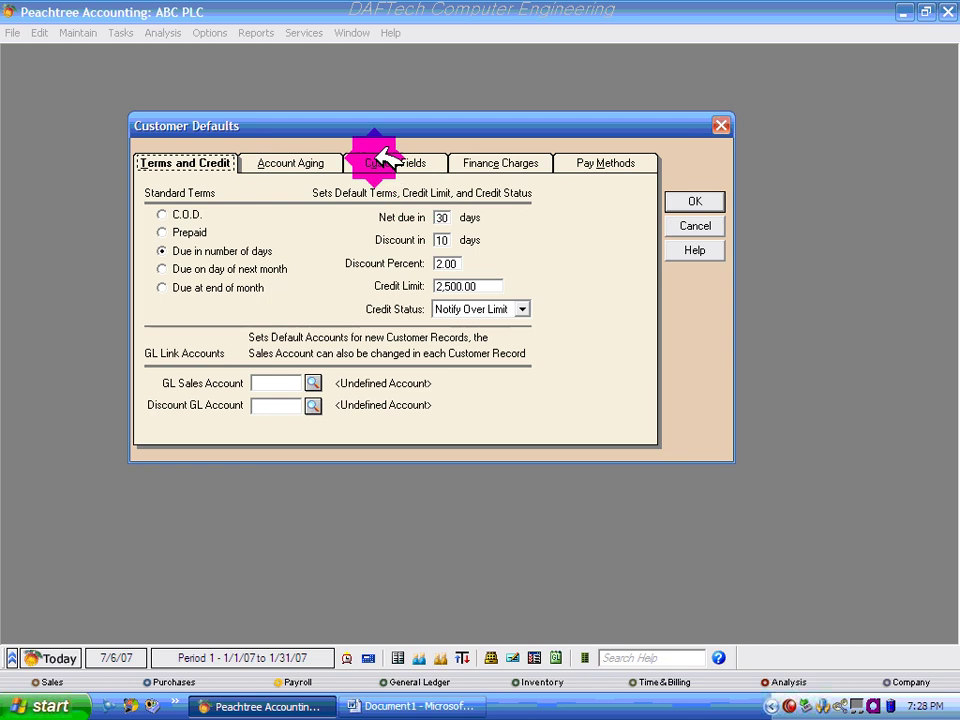
pyautogui.moveTo(407, 124)
pyautogui.mouseDown()
pyautogui.moveTo(445, 115)
pyautogui.moveTo(405, 120)
pyautogui.mouseUp()
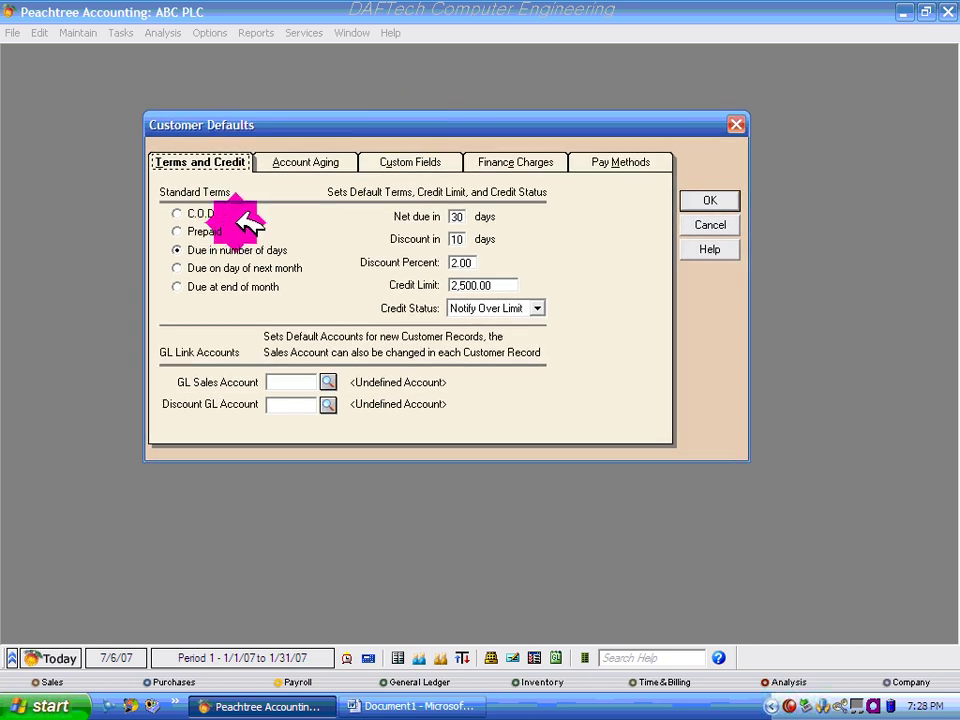
# Step: Try out the standard terms C.O.D., Prepaid, Due in number of days, Due on day of next month and Due at end of month
pyautogui.click(185, 212)
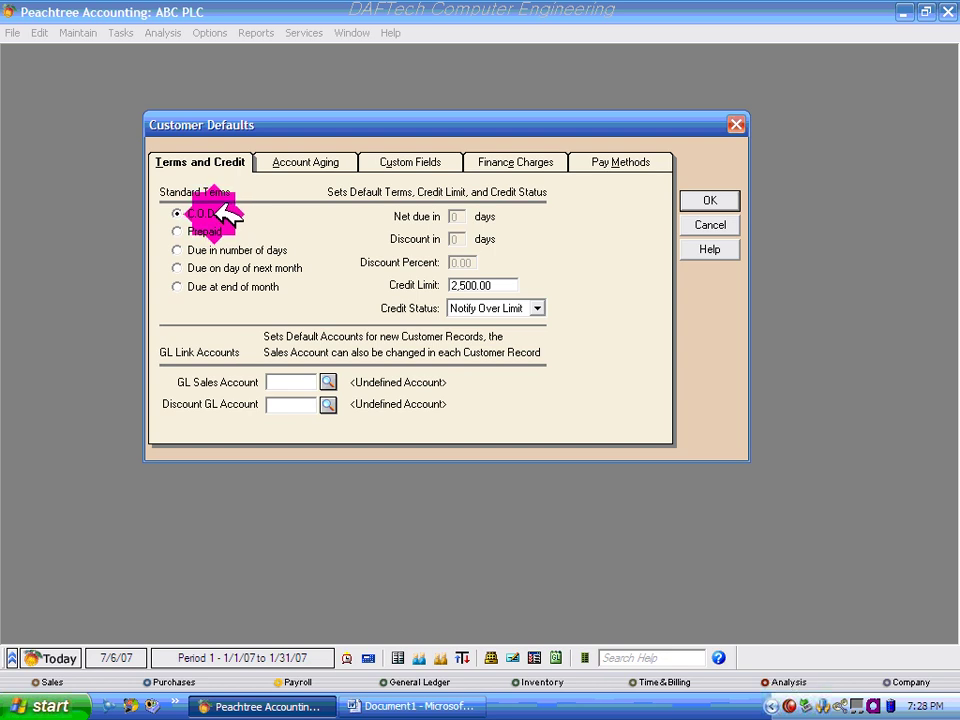
pyautogui.click(188, 226)
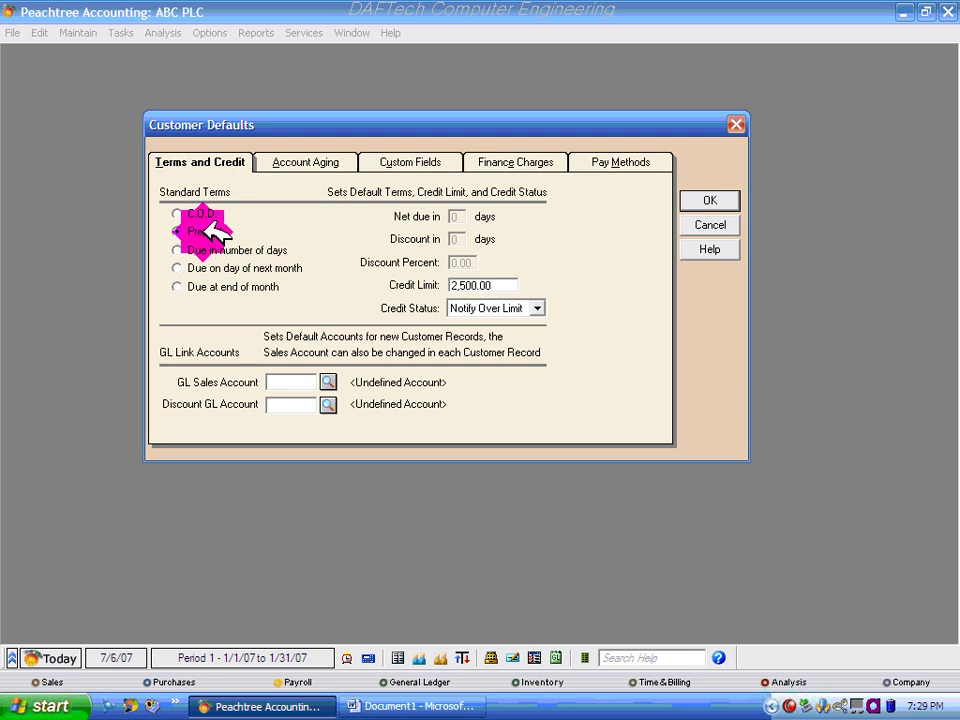
pyautogui.click(175, 268)
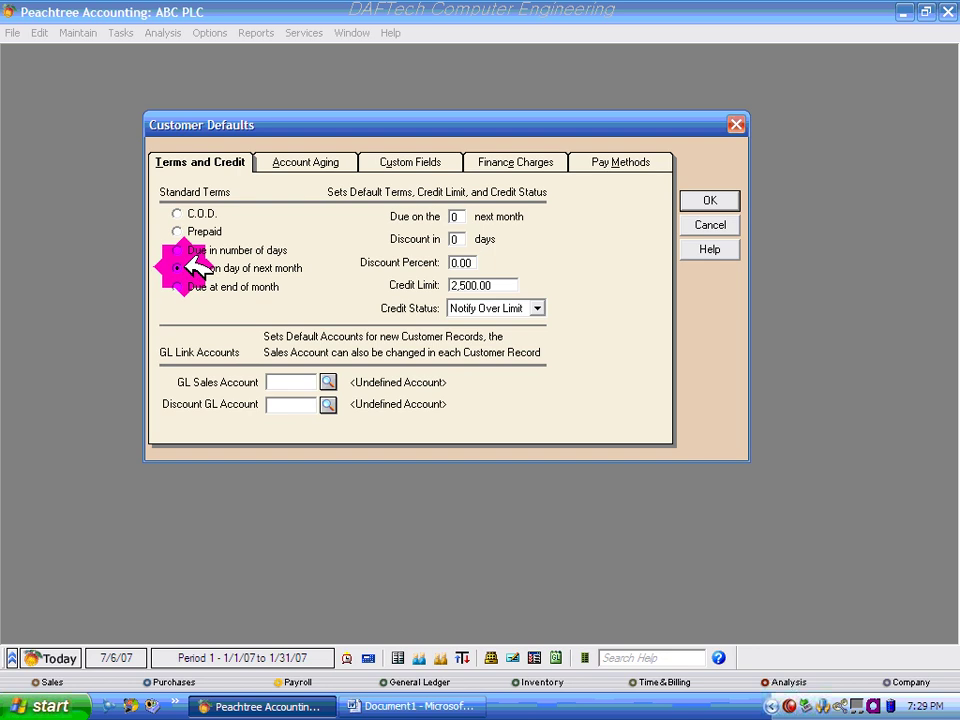
pyautogui.click(271, 250)
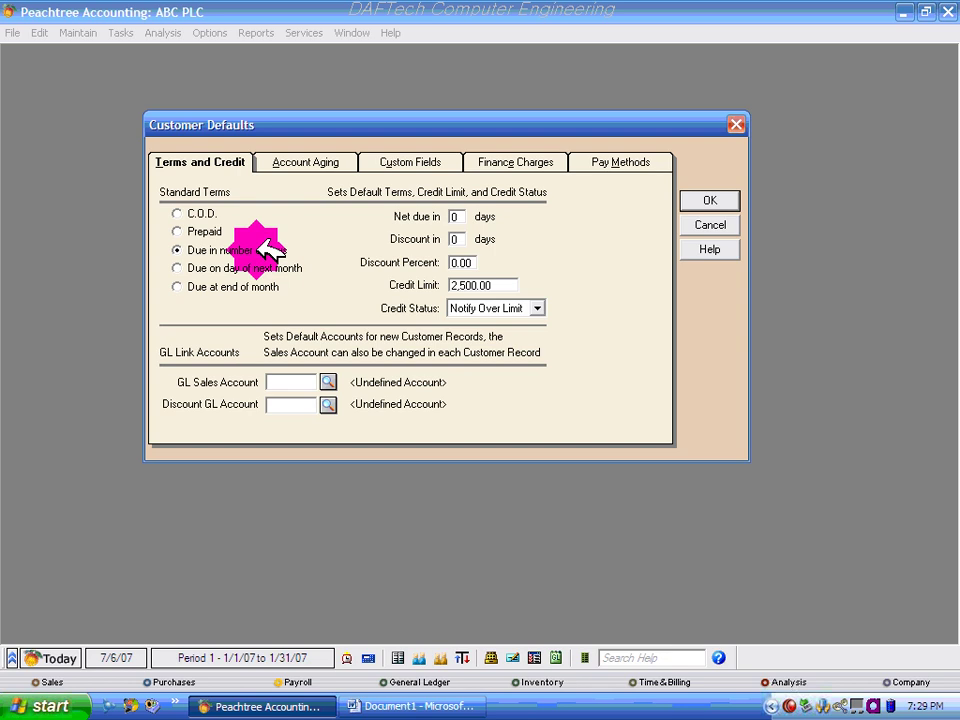
pyautogui.click(258, 268)
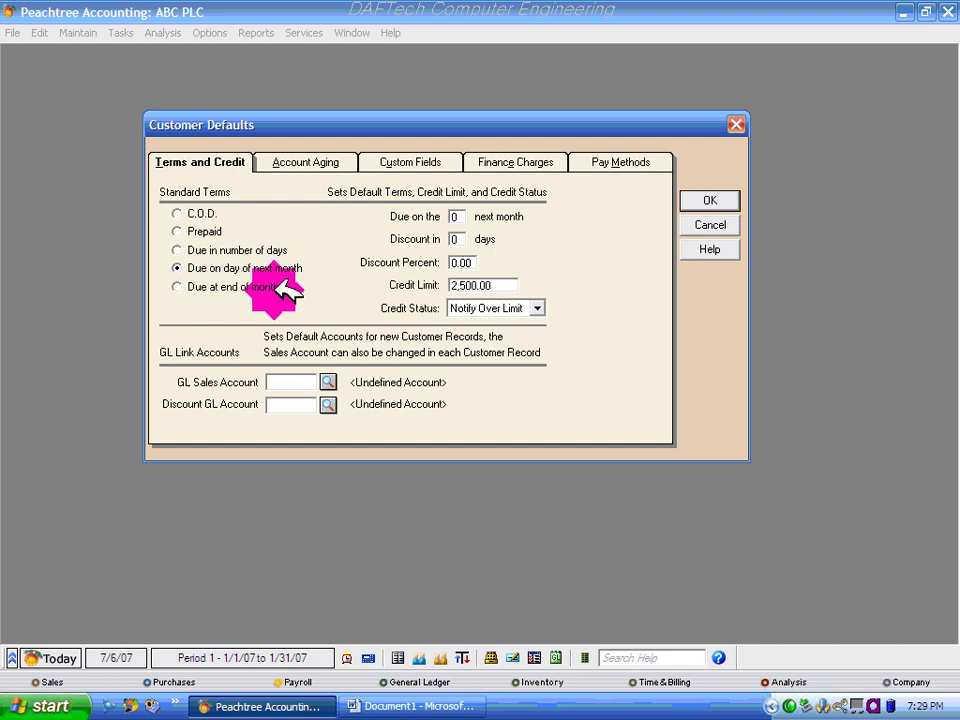
pyautogui.click(279, 283)
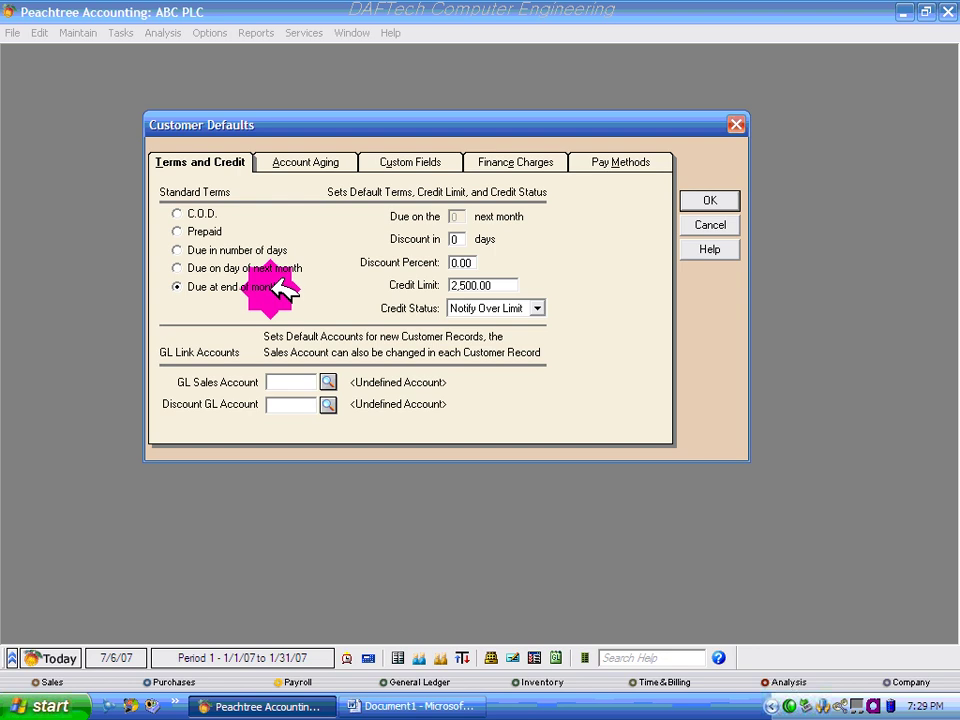
pyautogui.click(250, 250)
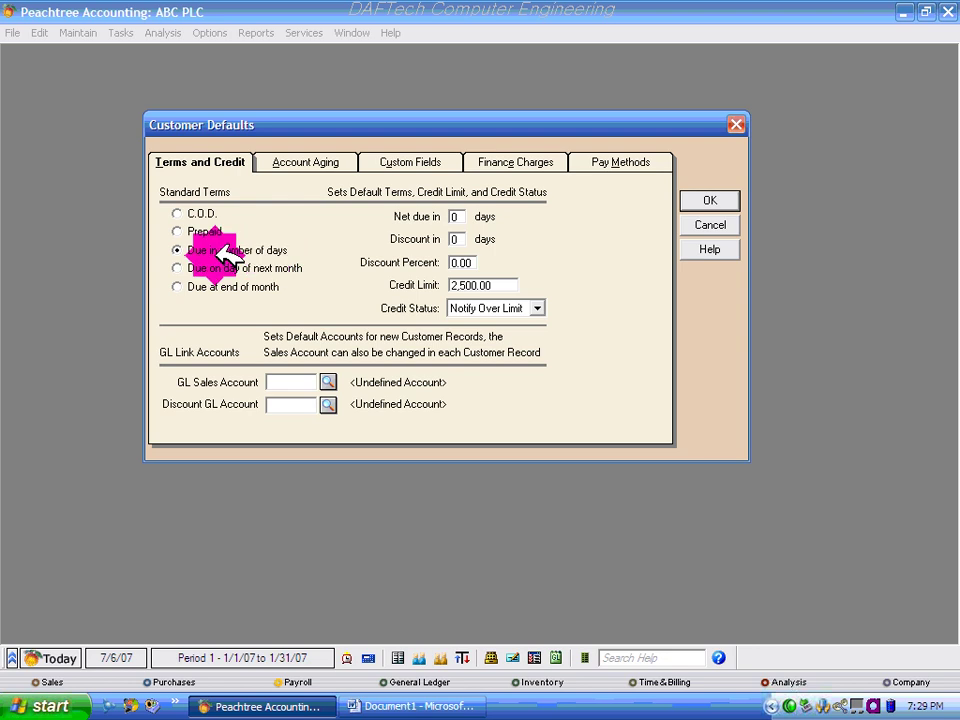
pyautogui.click(236, 268)
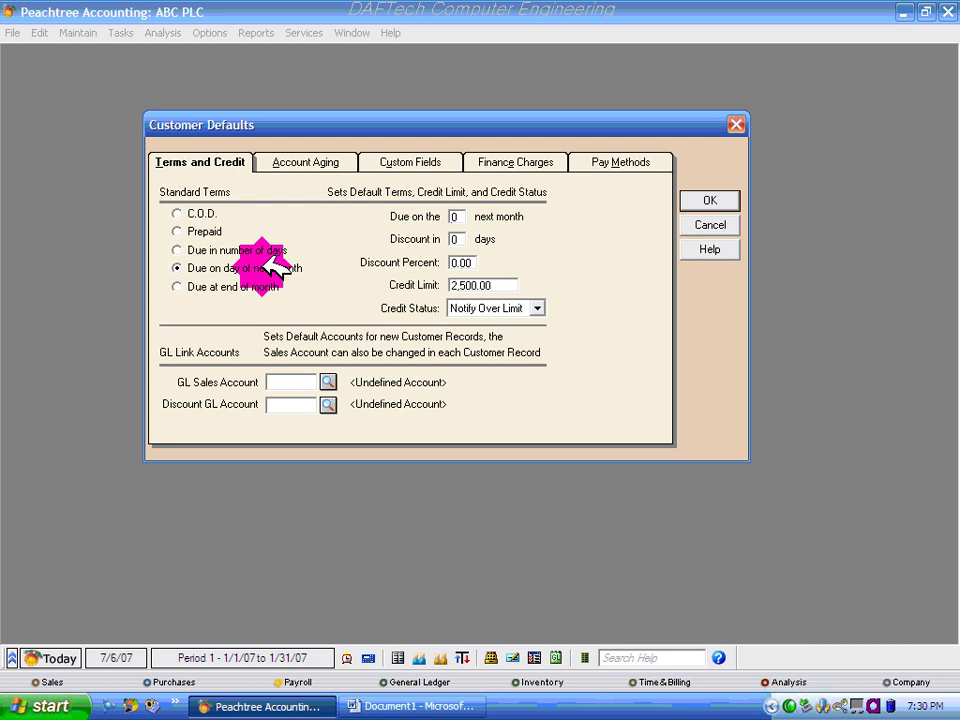
pyautogui.click(222, 284)
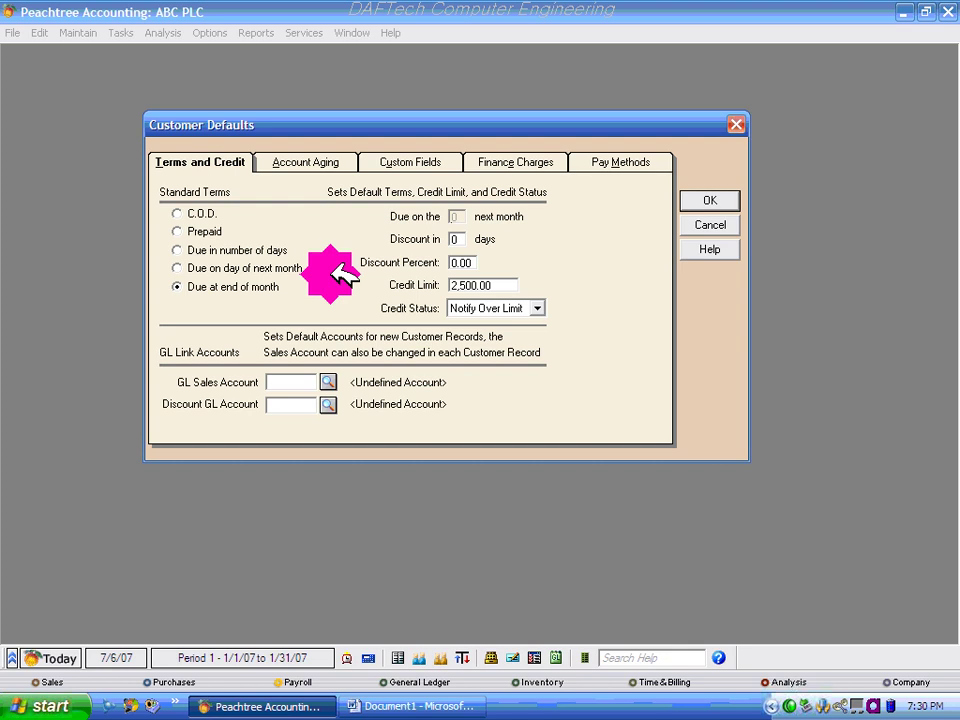
# Step: Set the standard terms to Due in number of days, net due in 30 days with a 2 percent discount in 10 days
pyautogui.click(244, 252)
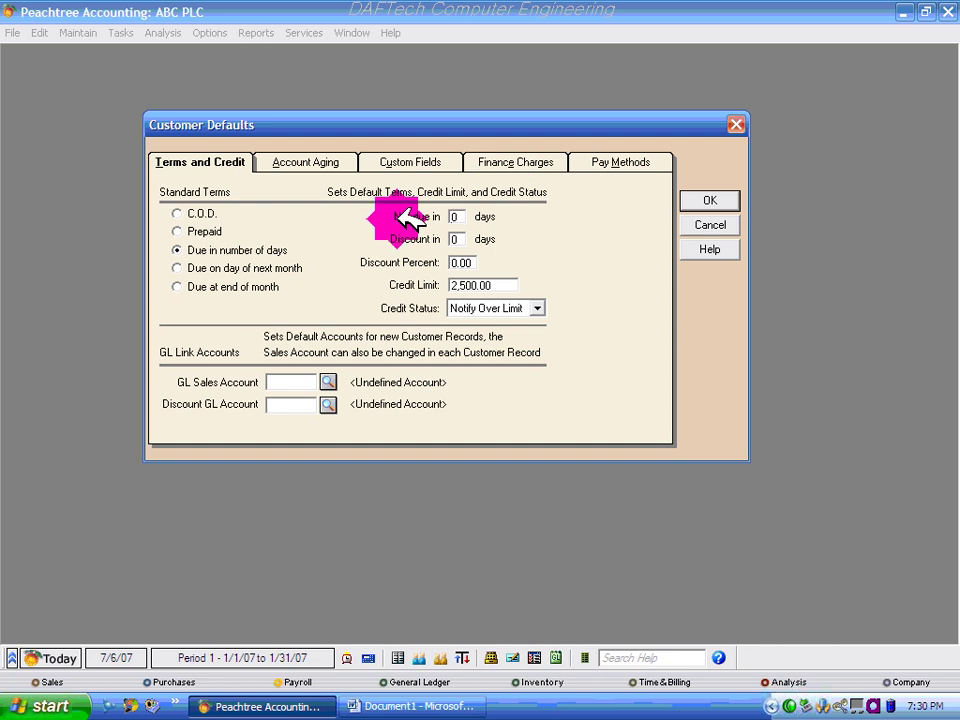
pyautogui.click(458, 216)
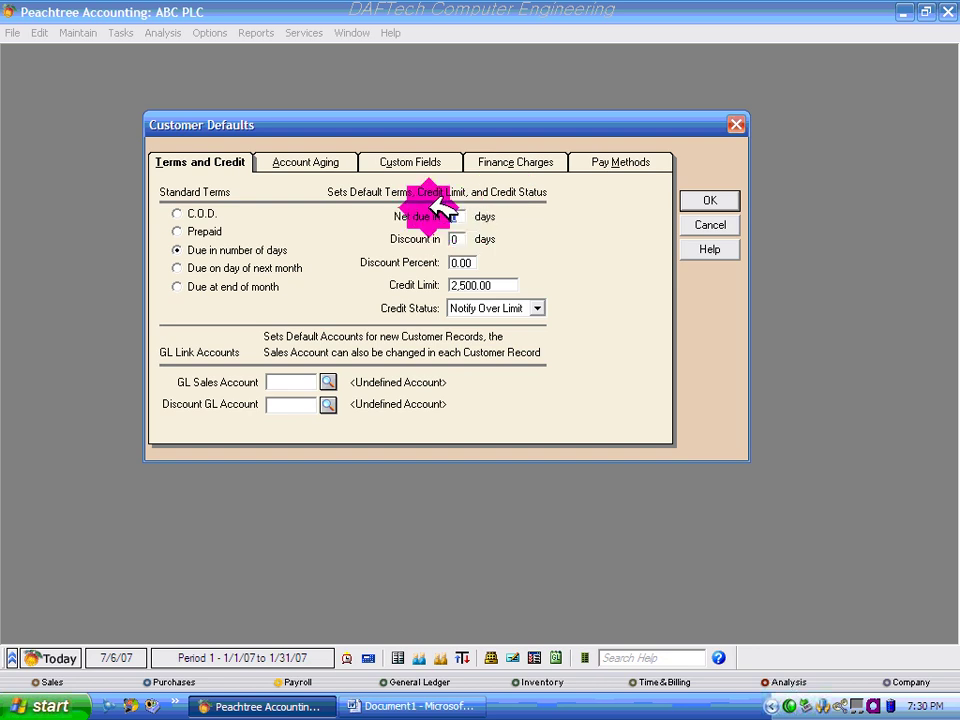
pyautogui.write('30')
pyautogui.press('Tab')
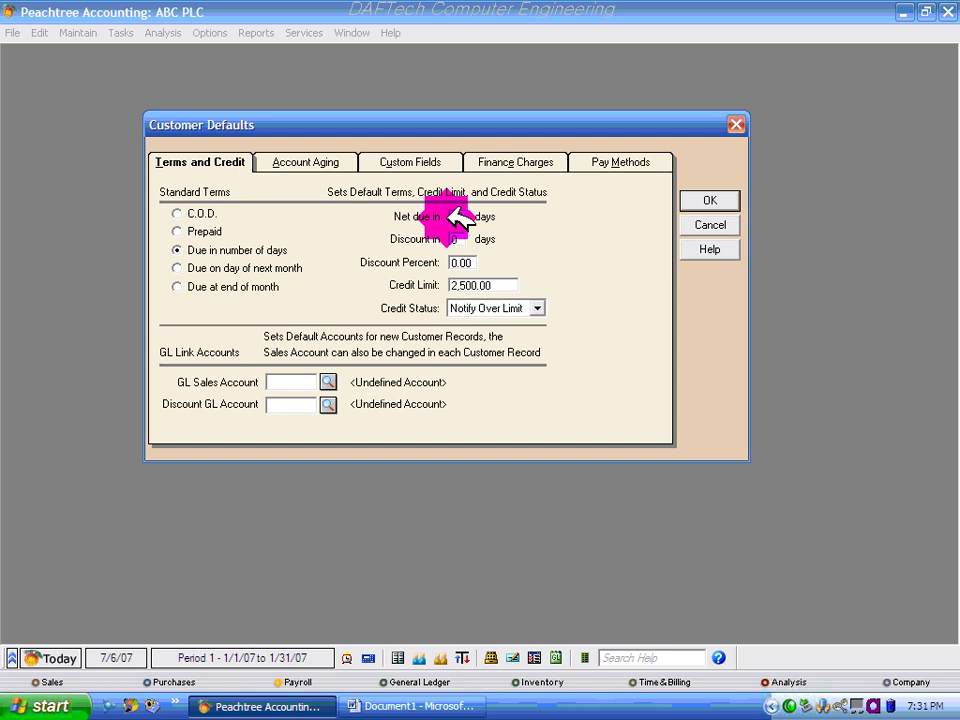
pyautogui.write('10')
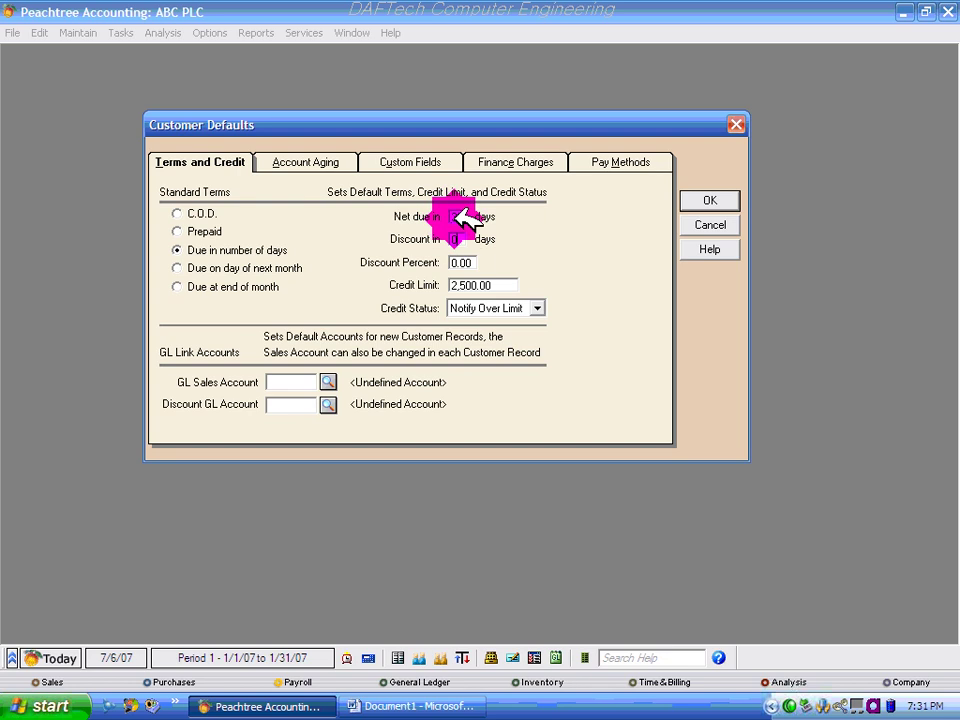
pyautogui.doubleClick(466, 216)
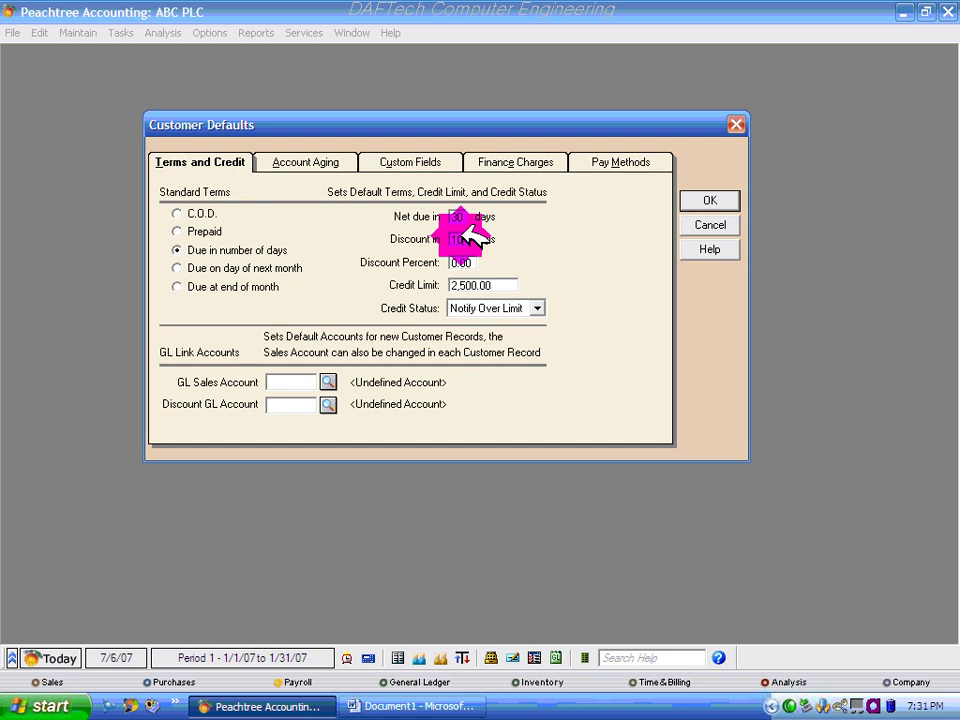
pyautogui.press('Tab')
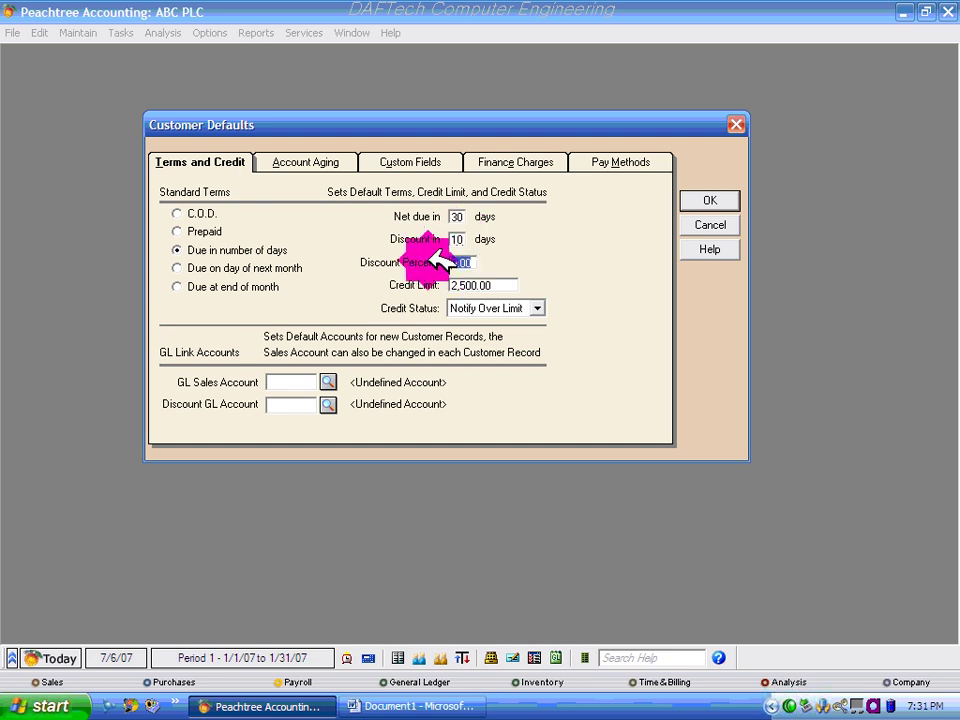
pyautogui.write('2')
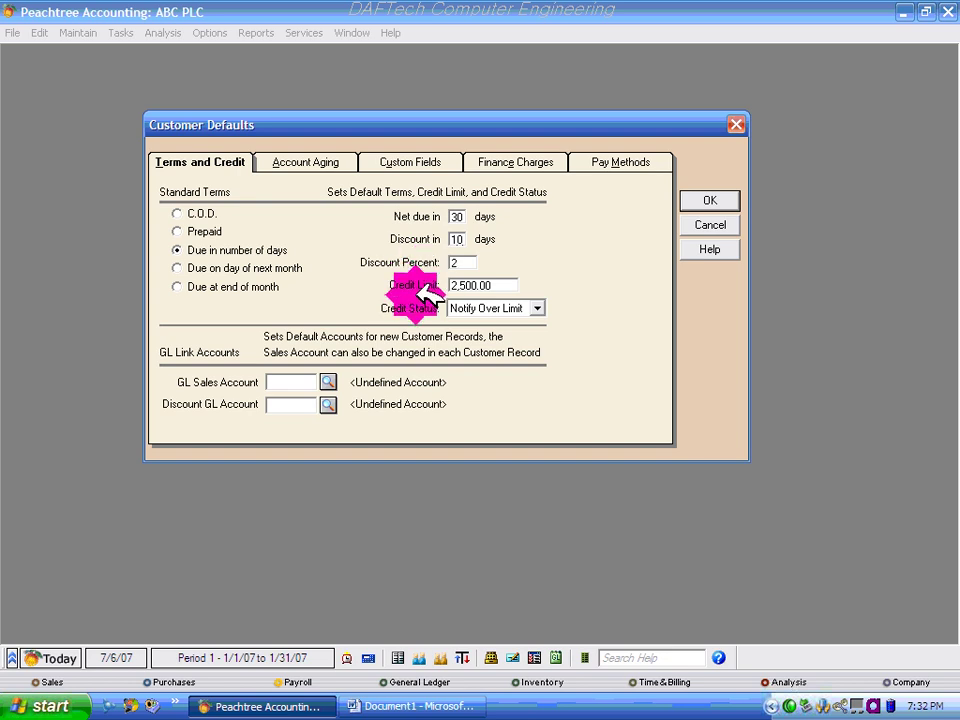
# Step: Set the default customer credit limit to 50,000
pyautogui.click(505, 289)
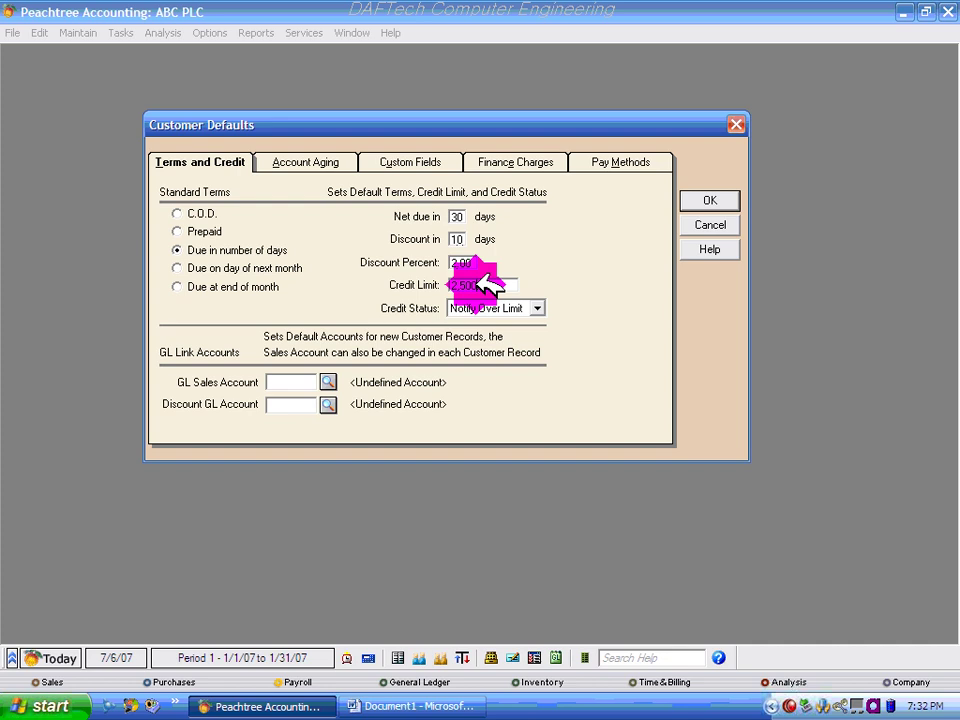
pyautogui.doubleClick(506, 288)
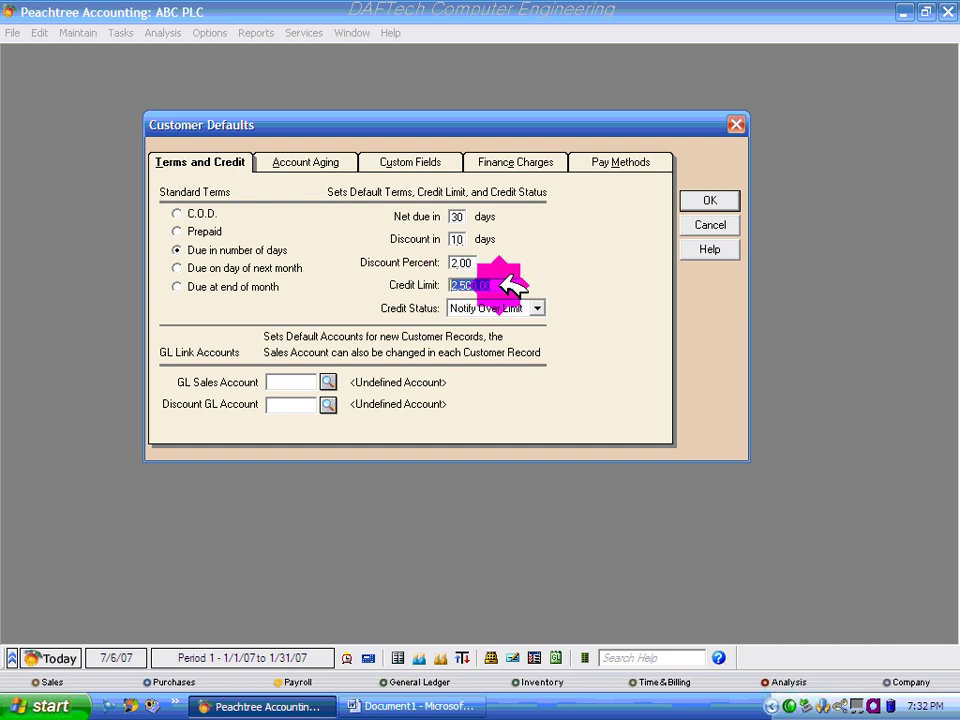
pyautogui.write('5')
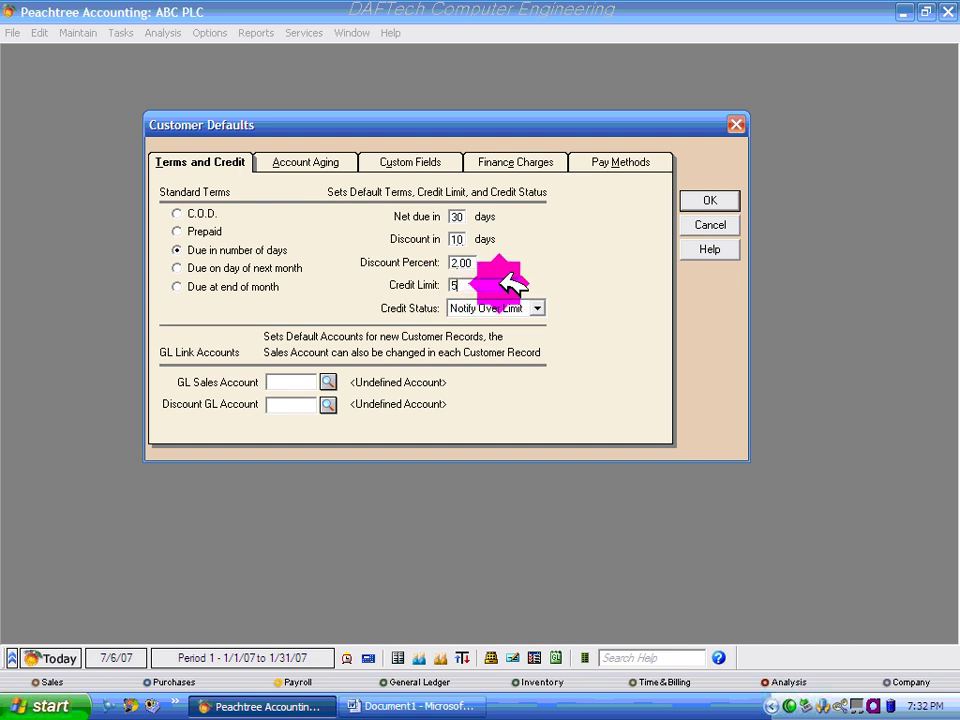
pyautogui.write('0000')
# Step: Review the available credit status options alongside the credit limit
pyautogui.click(489, 308)
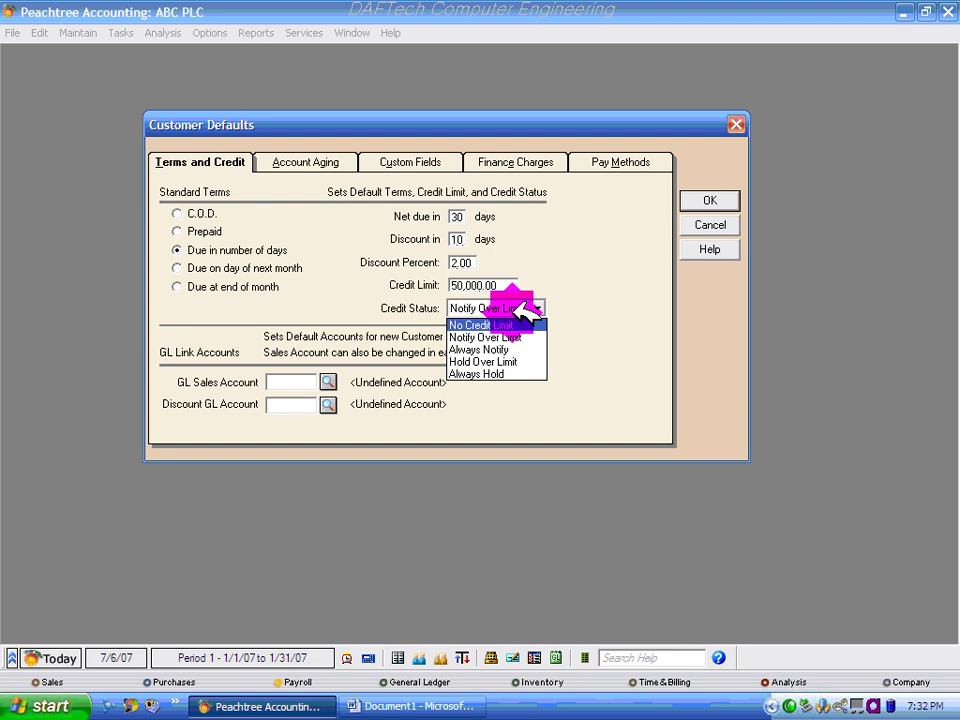
pyautogui.click(520, 309)
pyautogui.click(538, 306)
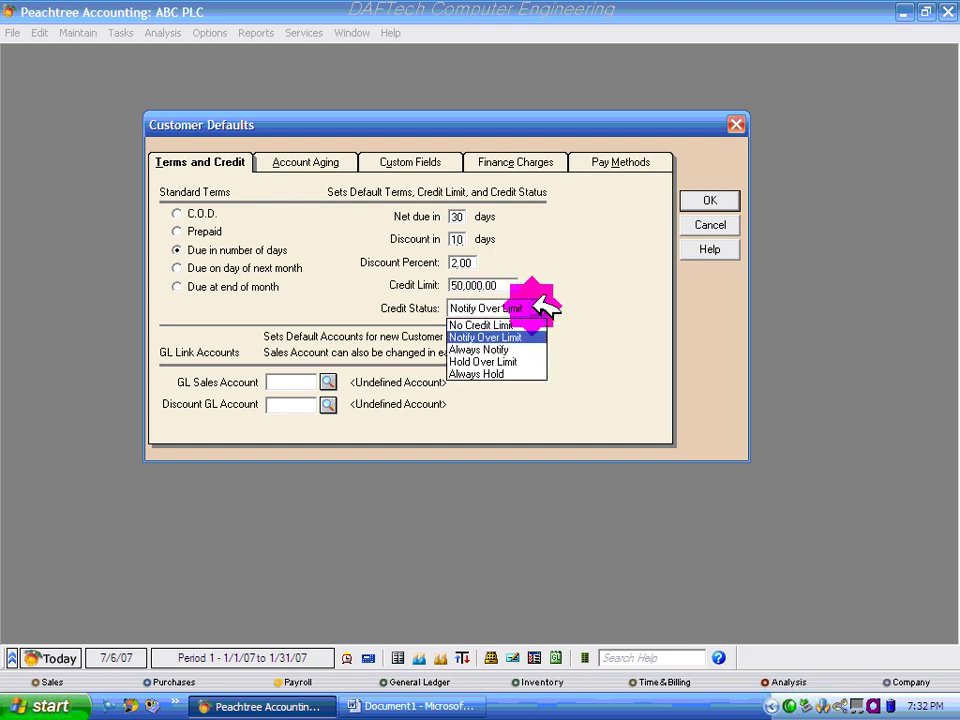
pyautogui.click(538, 306)
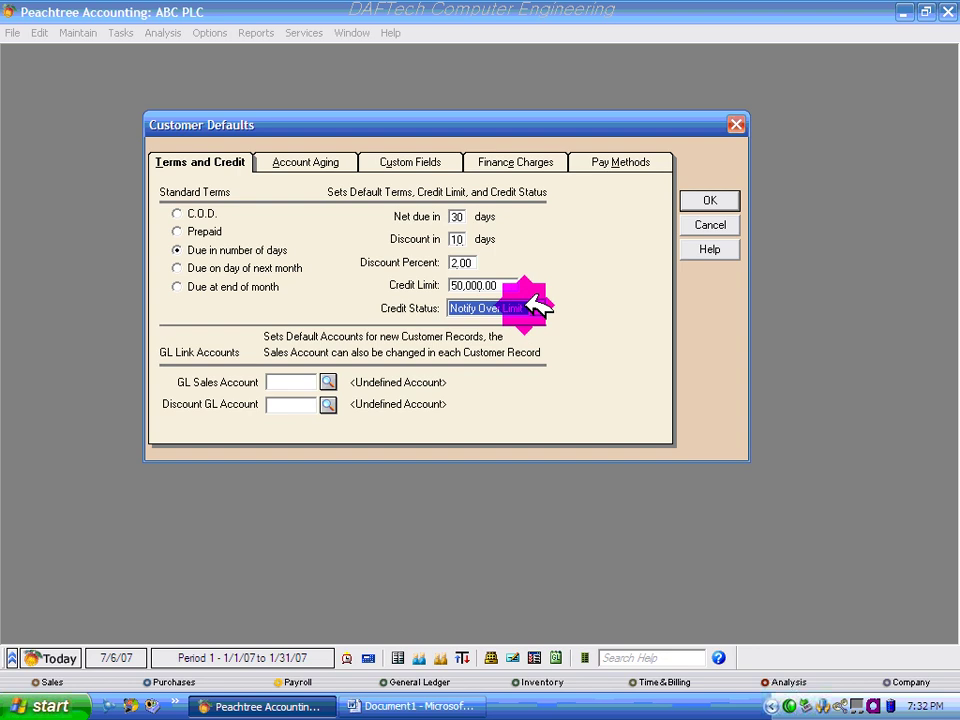
pyautogui.click(502, 284)
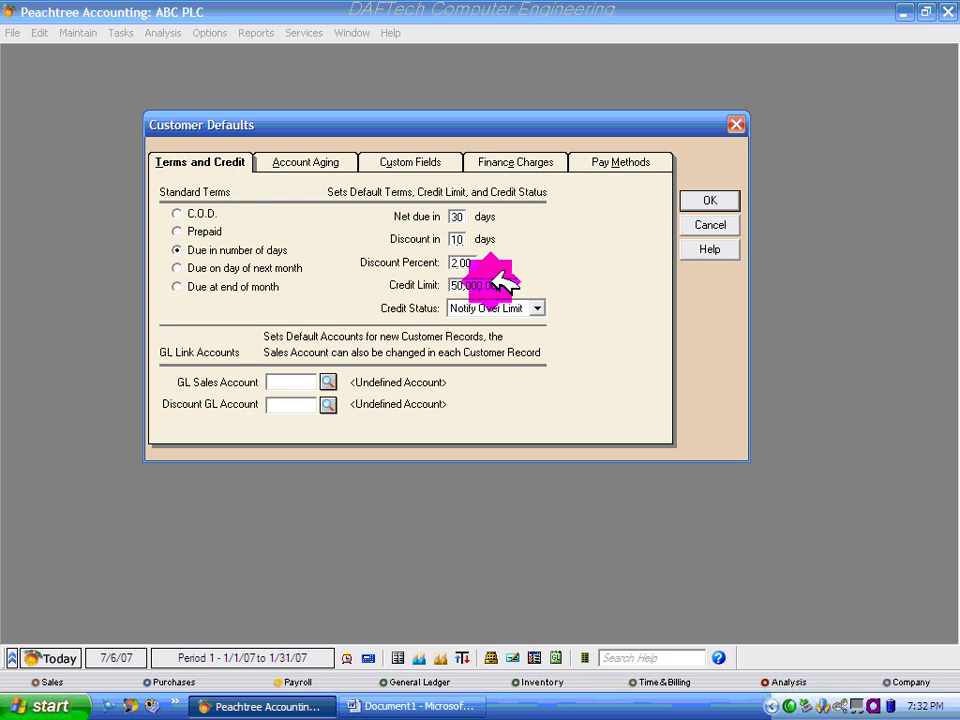
pyautogui.click(505, 283)
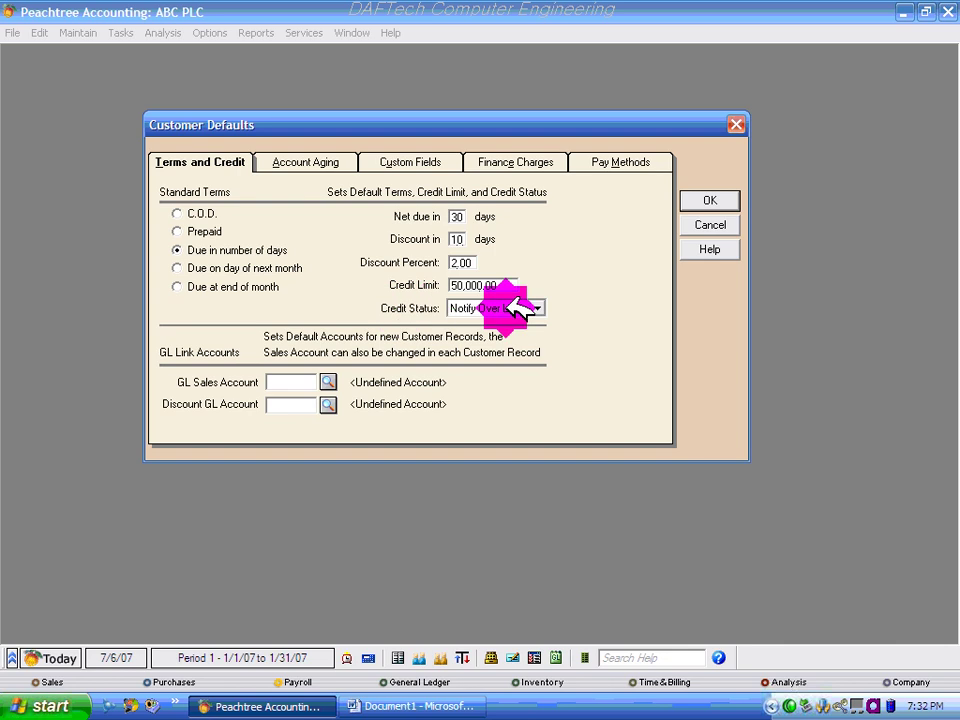
# Step: Try Always Notify as the default credit status, and switch it to Hold Over Limit
pyautogui.click(546, 311)
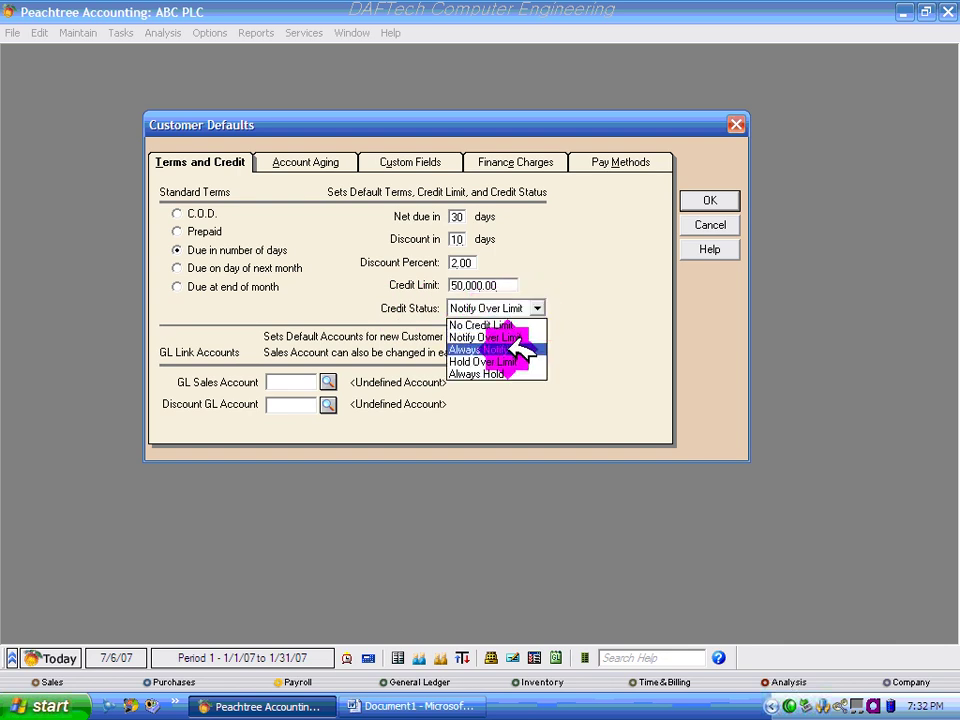
pyautogui.click(516, 350)
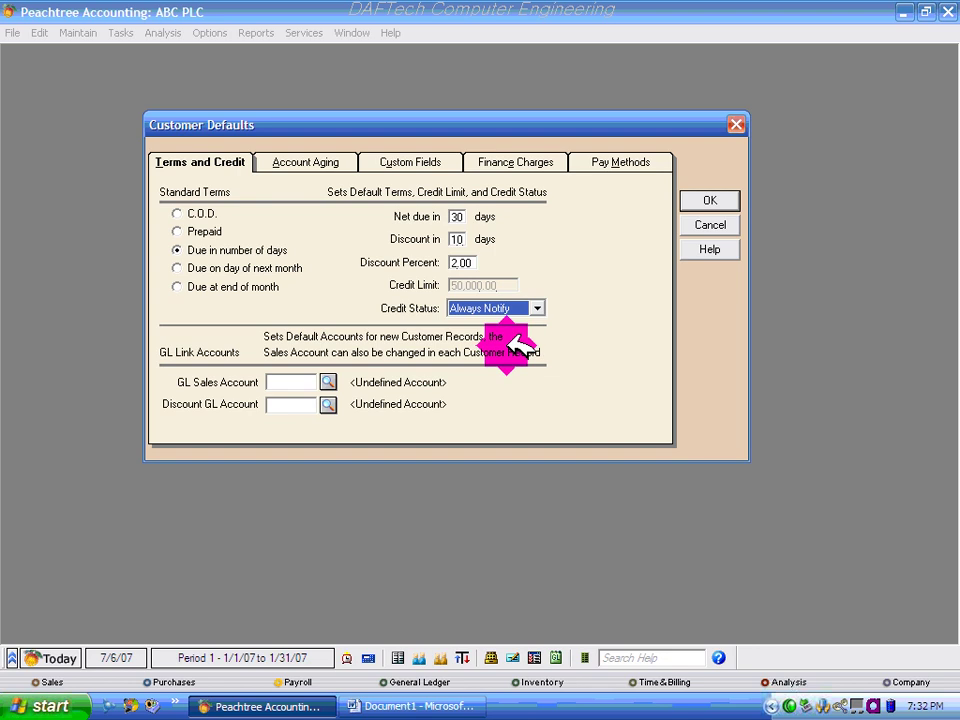
pyautogui.click(548, 309)
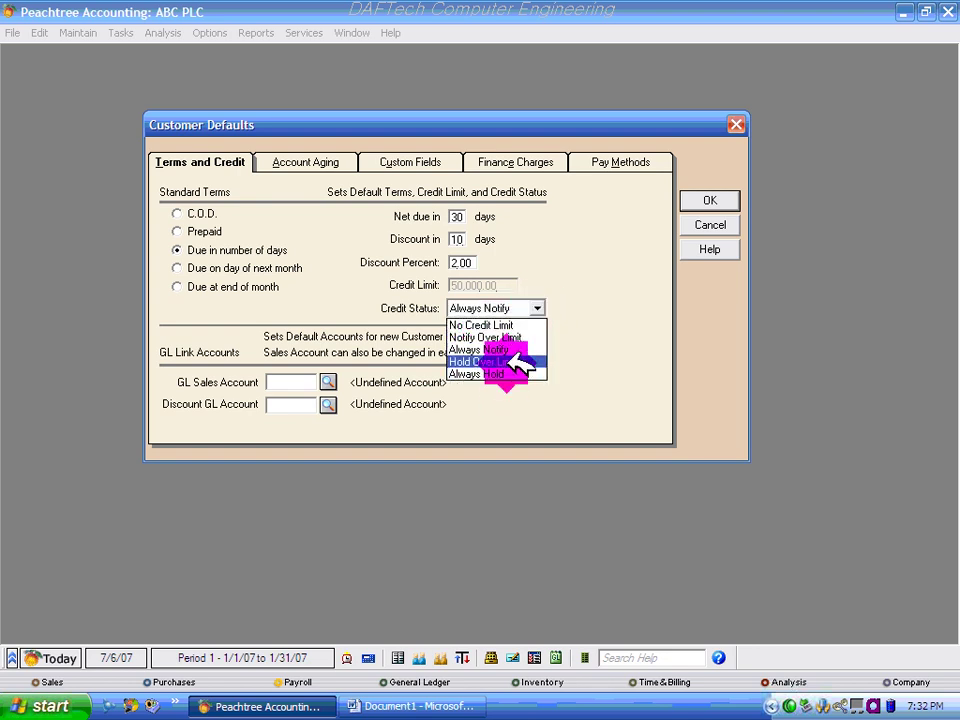
pyautogui.click(512, 361)
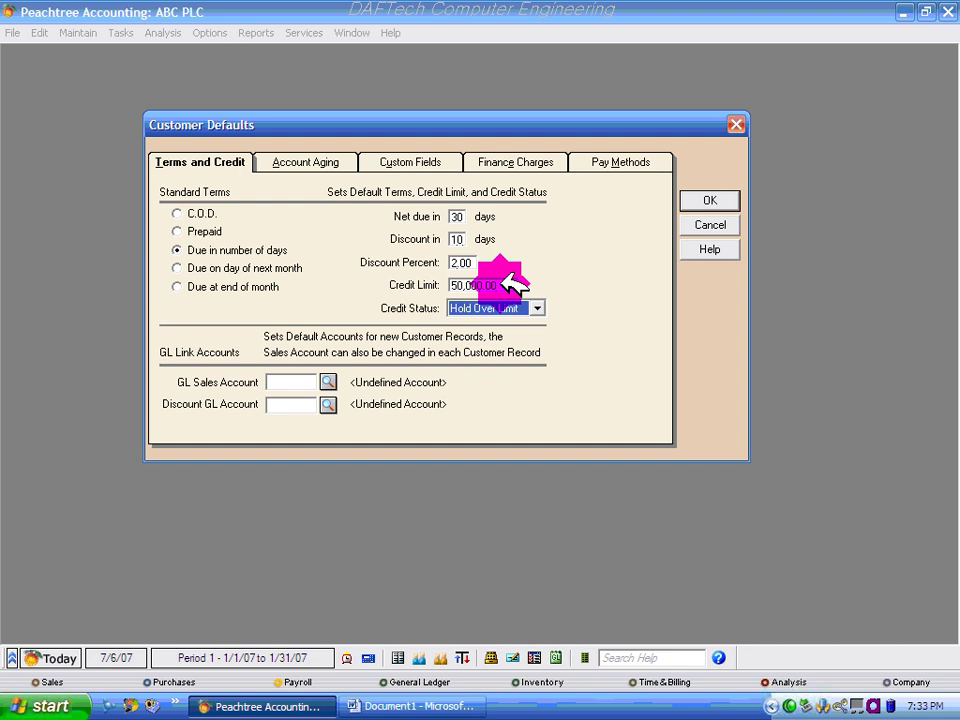
# Step: Set the default credit status for customers to Notify Over Limit
pyautogui.moveTo(504, 283); pyautogui.dragTo(452, 278)
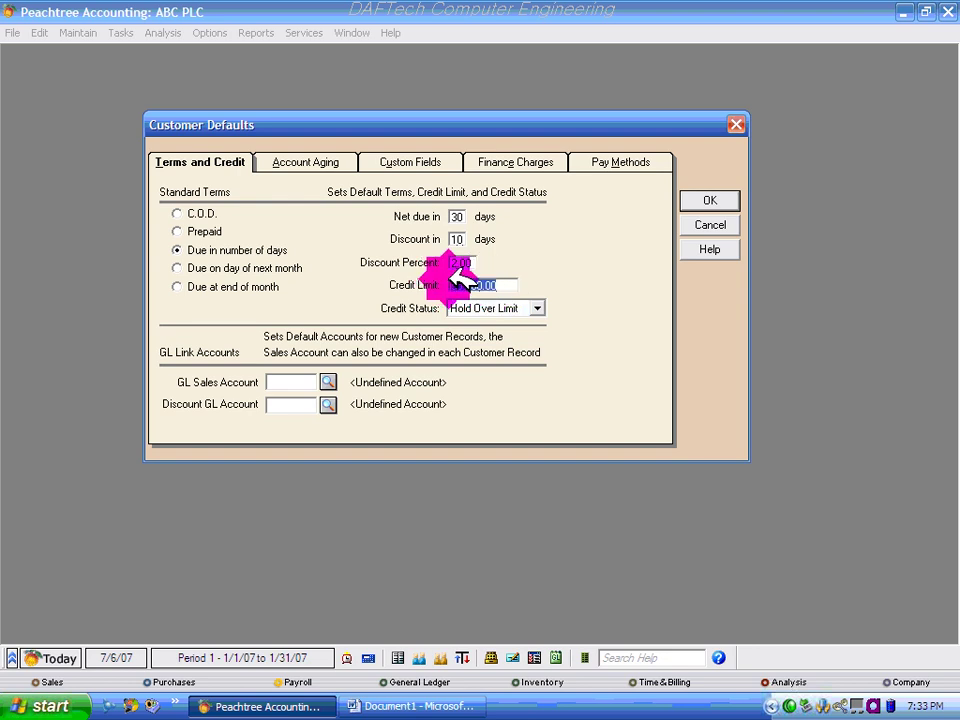
pyautogui.click(537, 308)
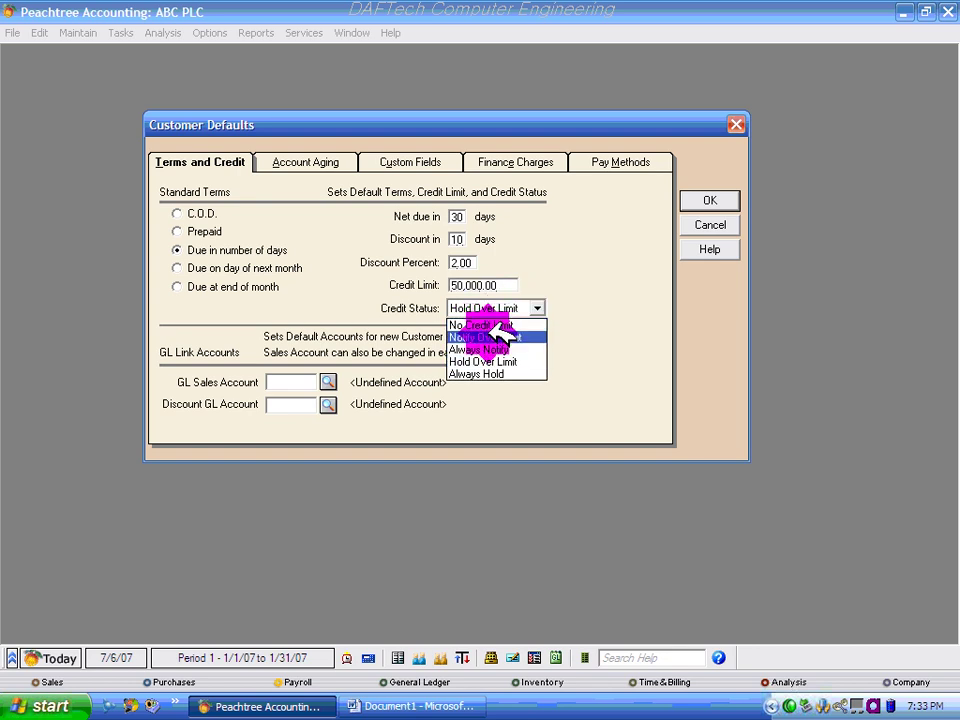
pyautogui.click(497, 337)
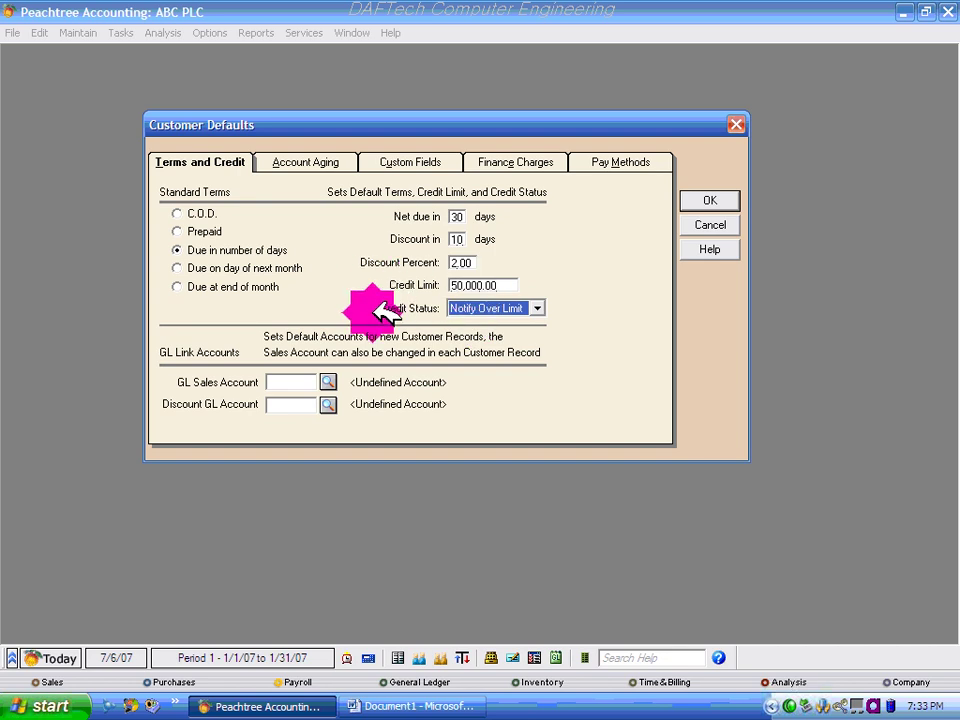
pyautogui.click(537, 308)
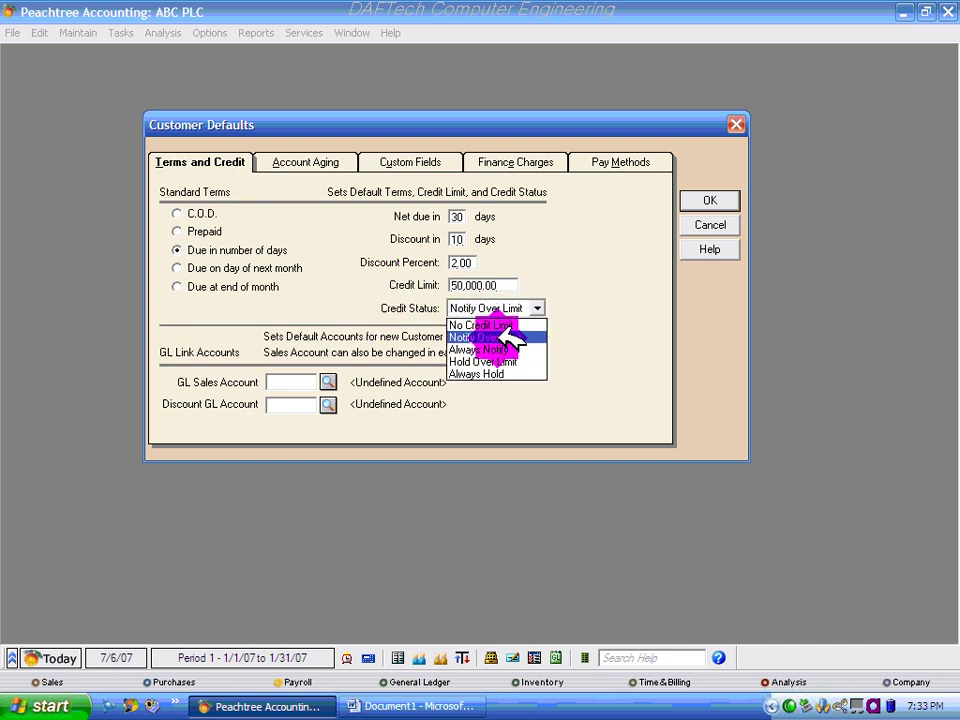
pyautogui.click(504, 337)
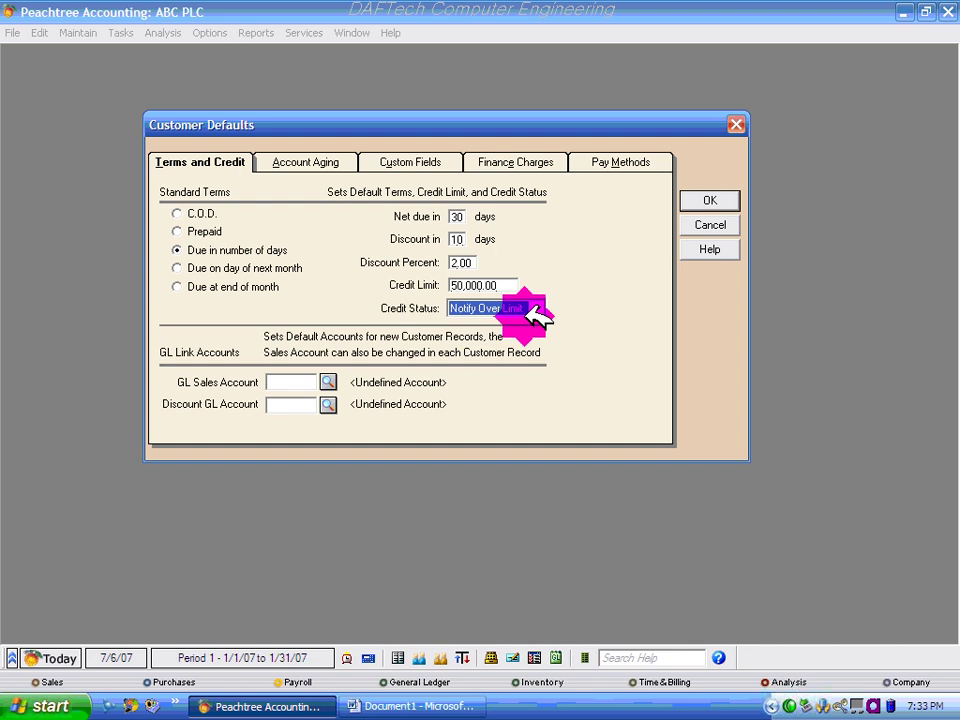
pyautogui.click(492, 286)
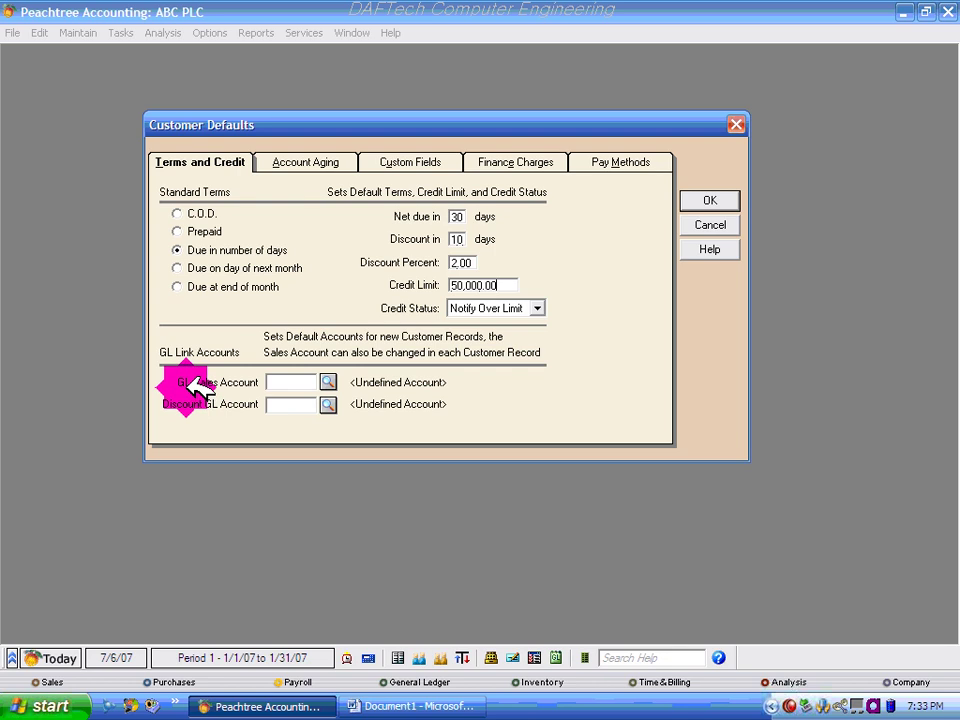
# Step: Assign account 4110 Sales as the default GL Sales Account
pyautogui.click(288, 382)
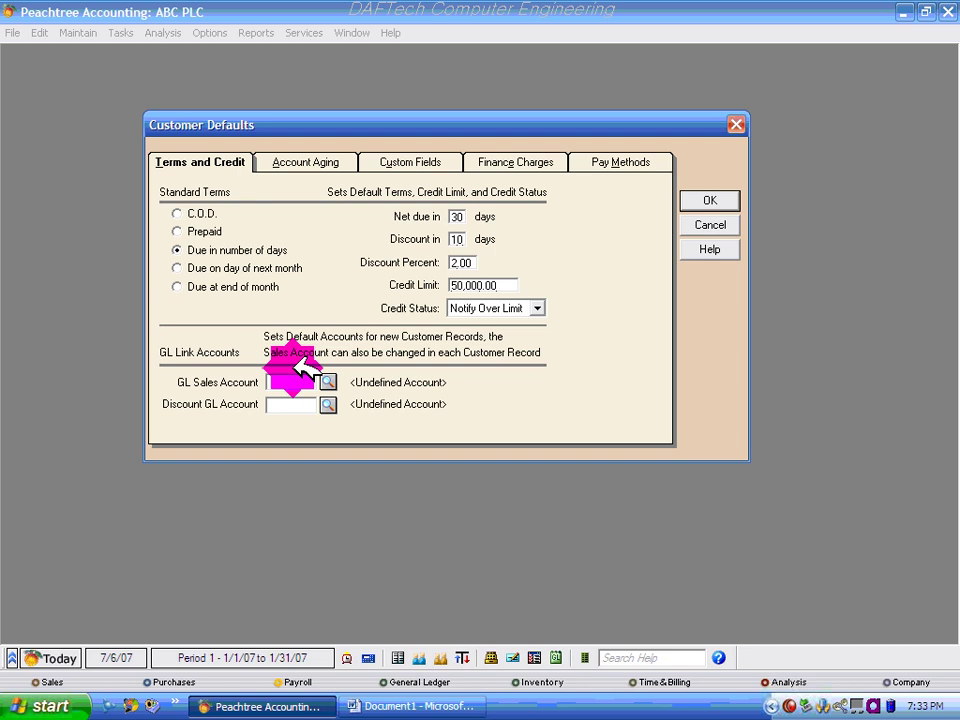
pyautogui.click(328, 382)
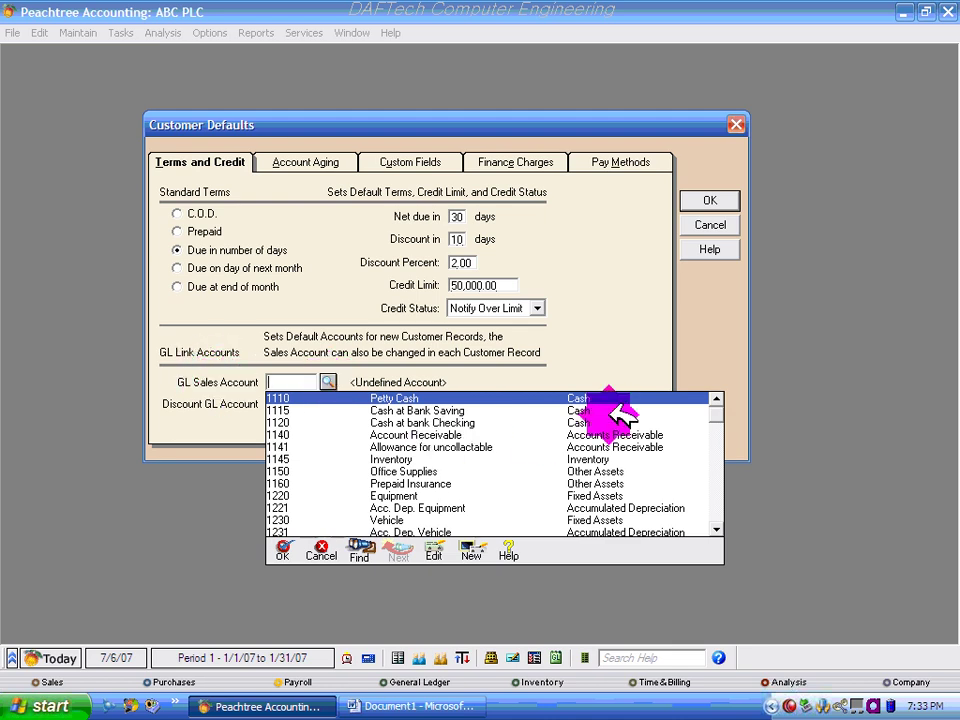
pyautogui.scroll(-3, 722, 412)
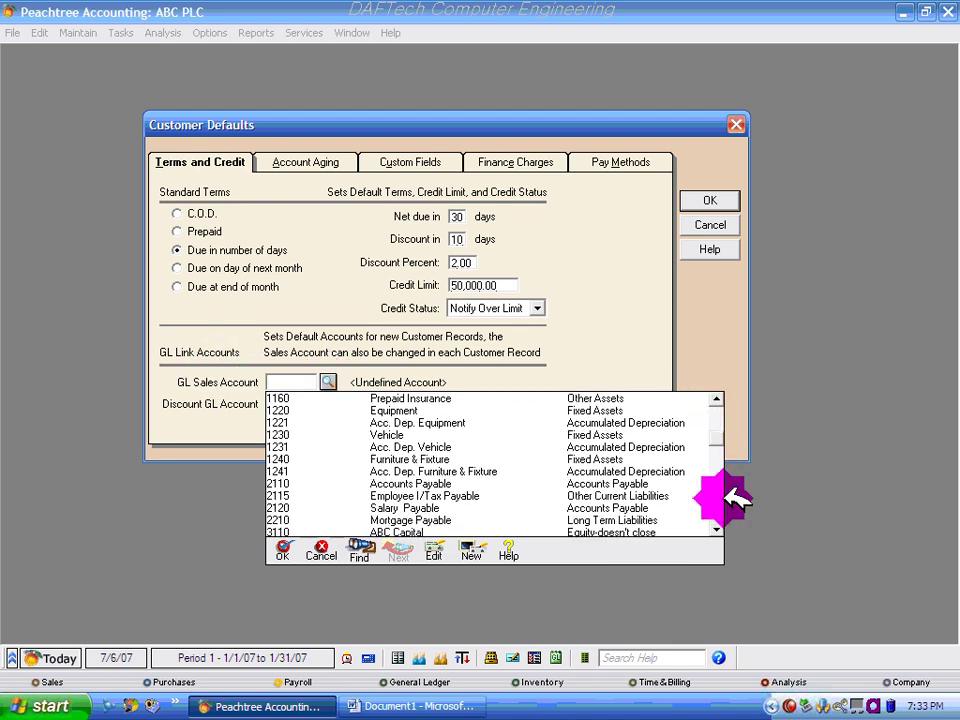
pyautogui.write('4110')
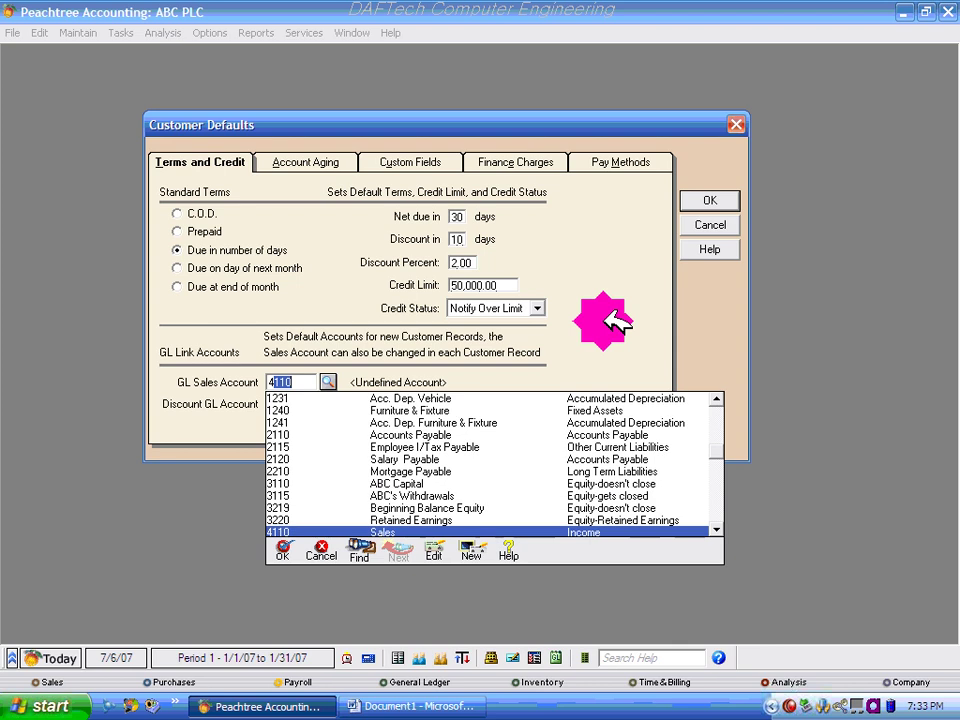
pyautogui.press('Tab')
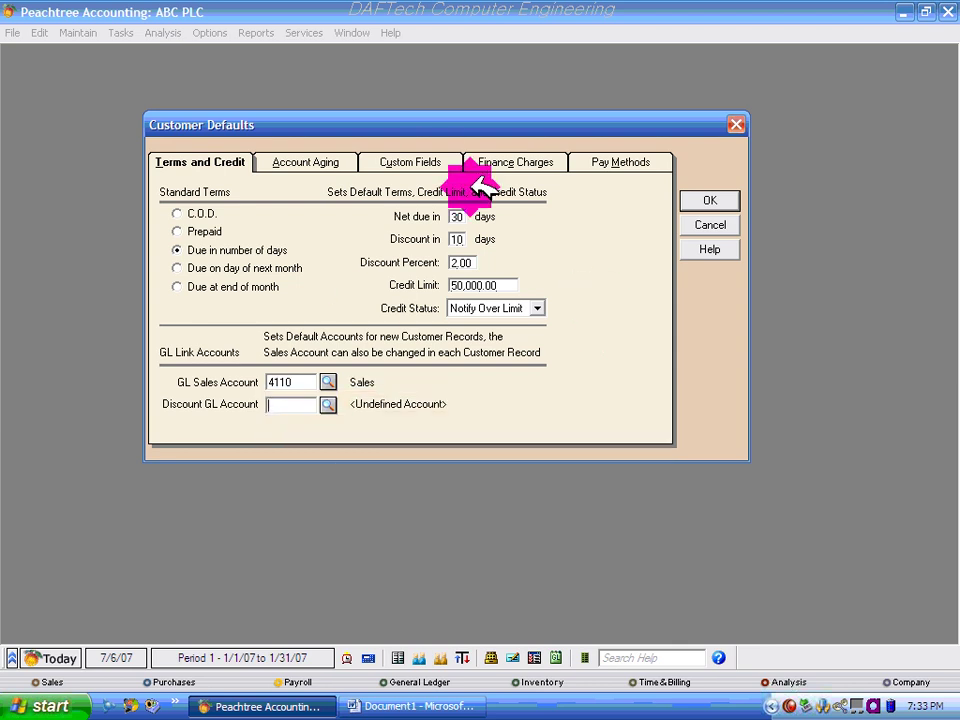
# Step: Check the discount period and percentage, and assign account 4215 Sales Allowance as the Discount GL Account
pyautogui.click(462, 239)
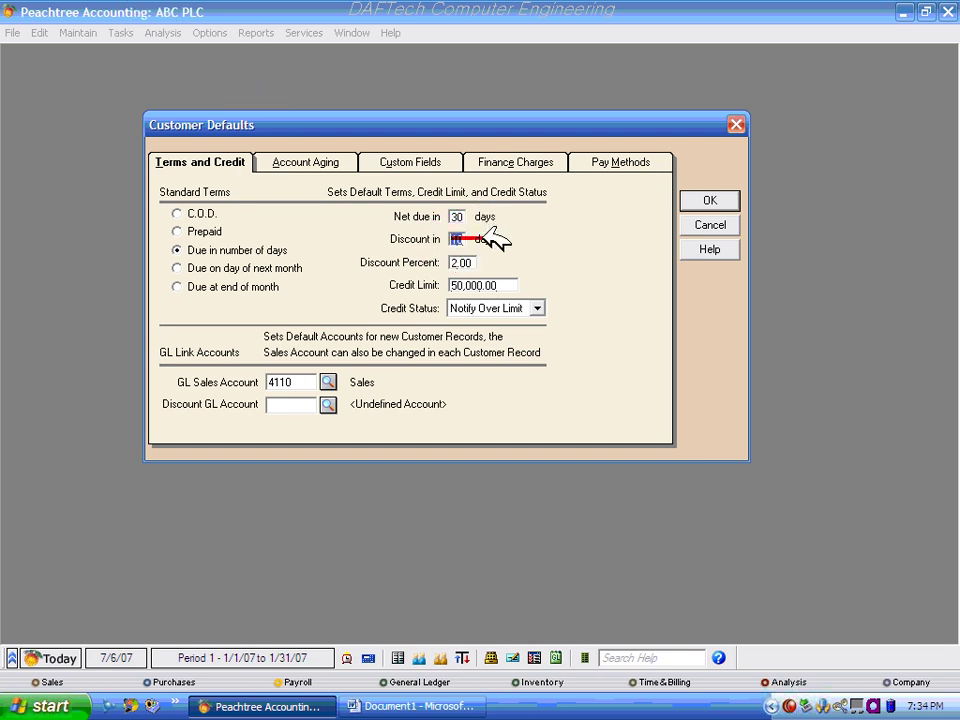
pyautogui.moveTo(490, 238)
pyautogui.mouseDown()
pyautogui.moveTo(401, 251)
pyautogui.moveTo(400, 242)
pyautogui.mouseUp()
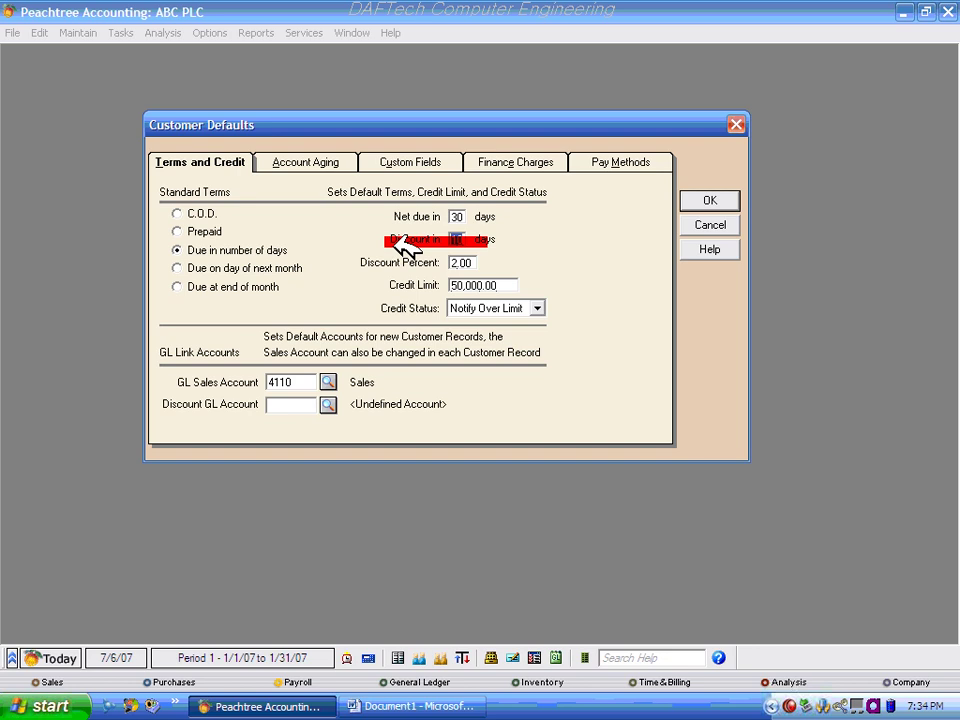
pyautogui.moveTo(489, 265); pyautogui.dragTo(356, 258)
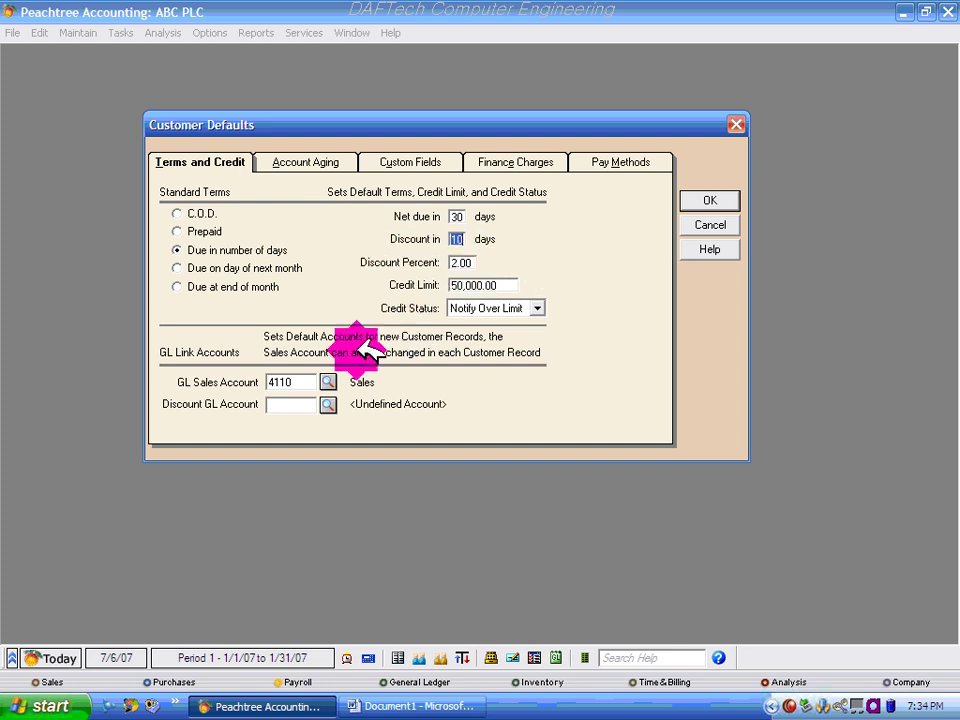
pyautogui.click(328, 404)
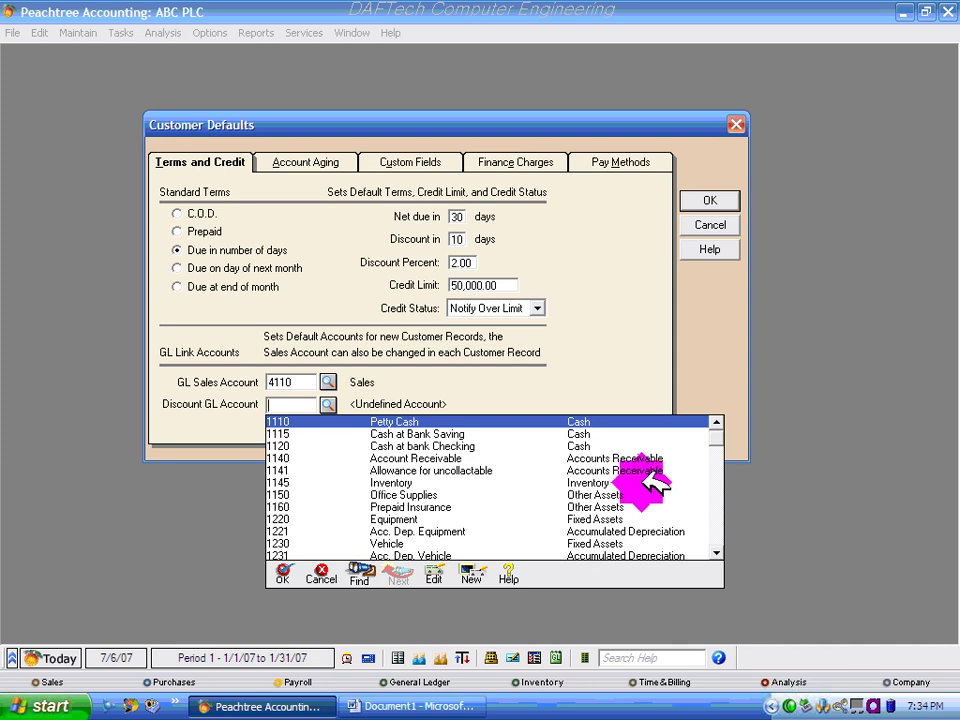
pyautogui.write('4110')
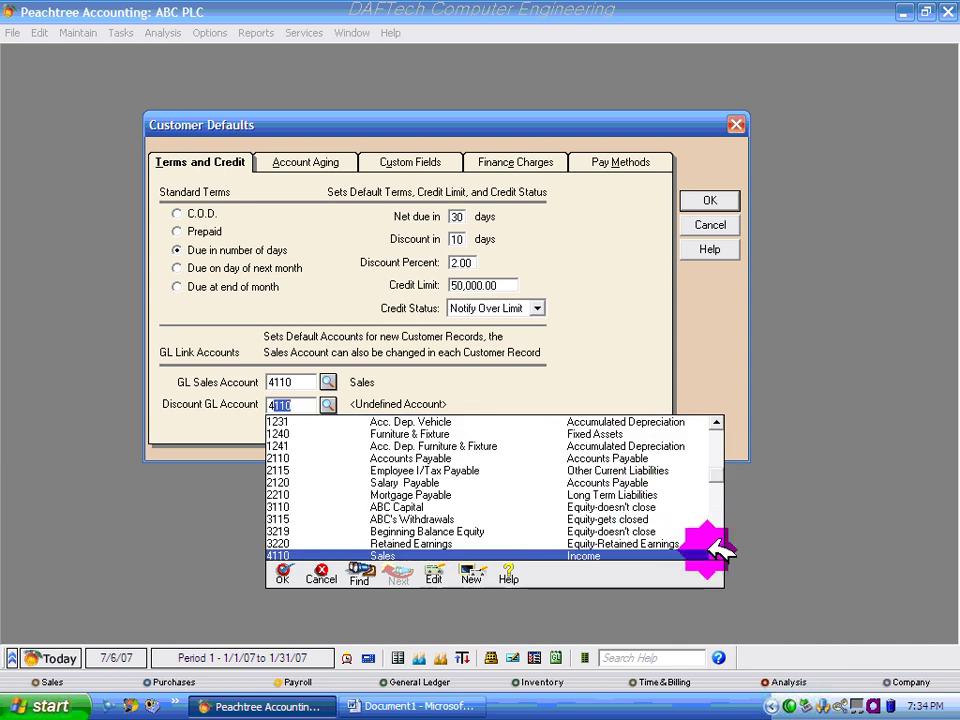
pyautogui.scroll(-4, 714, 550)
pyautogui.doubleClick(574, 531)
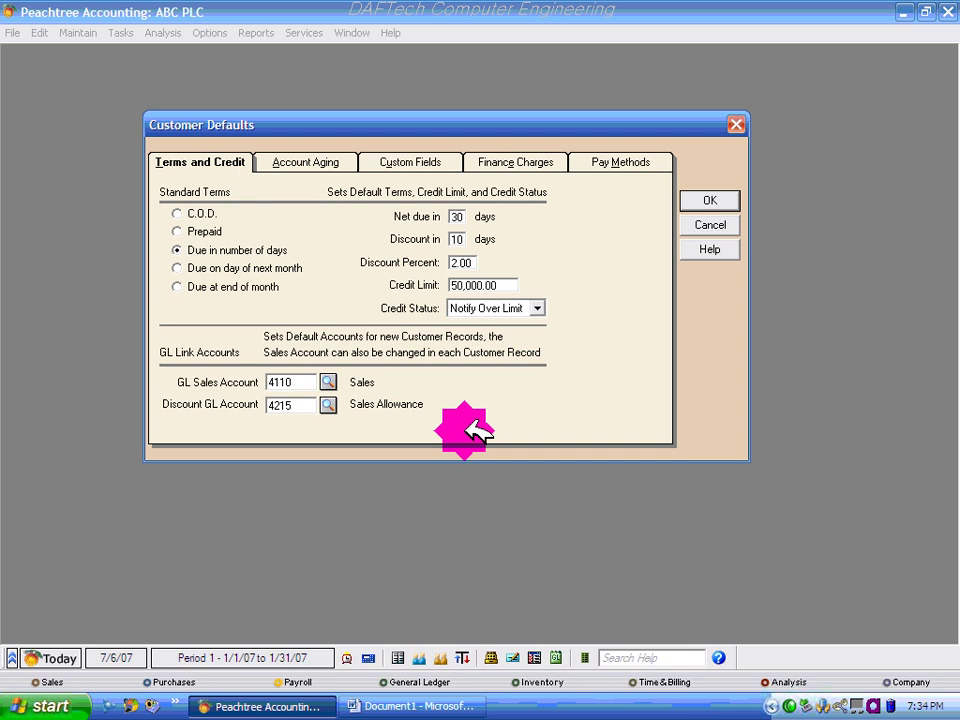
pyautogui.click(470, 262)
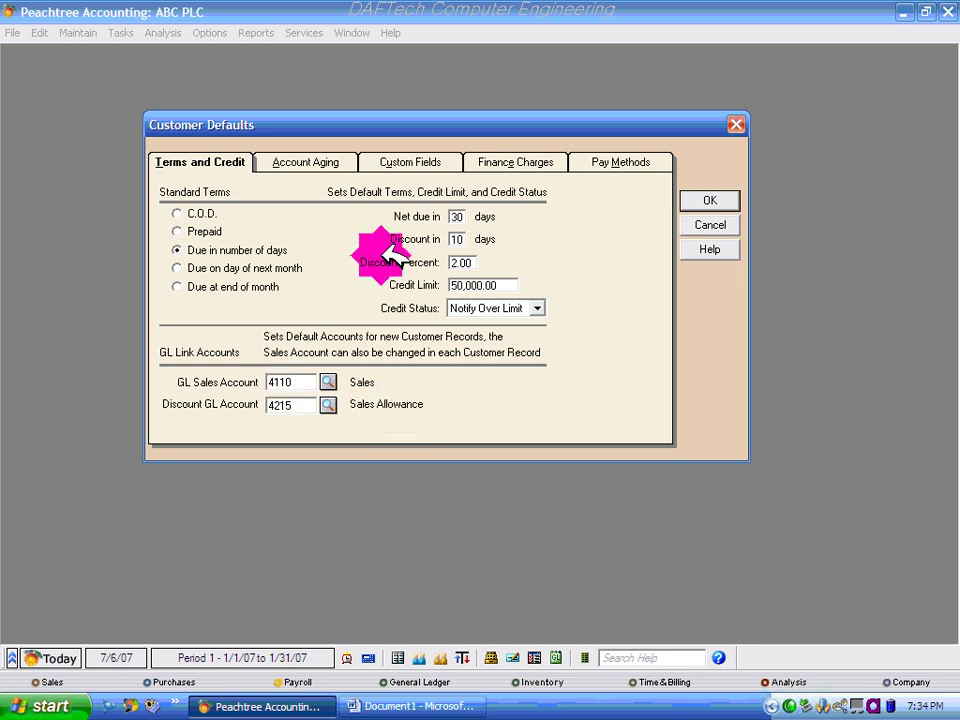
# Step: Review the account aging categories and the finance charge options against the net due terms
pyautogui.click(312, 163)
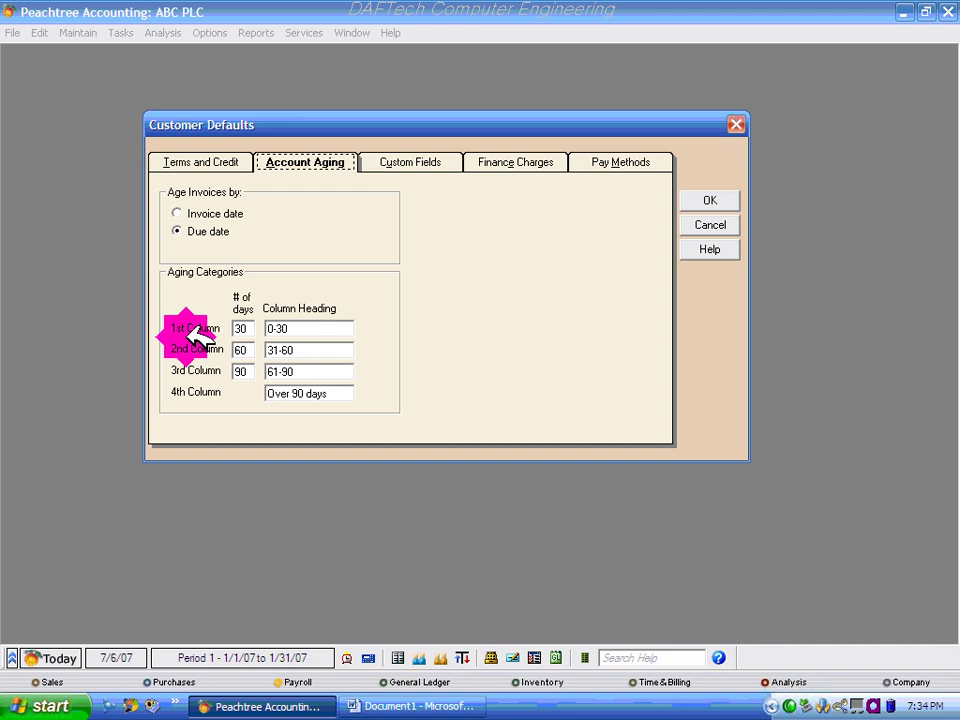
pyautogui.click(224, 166)
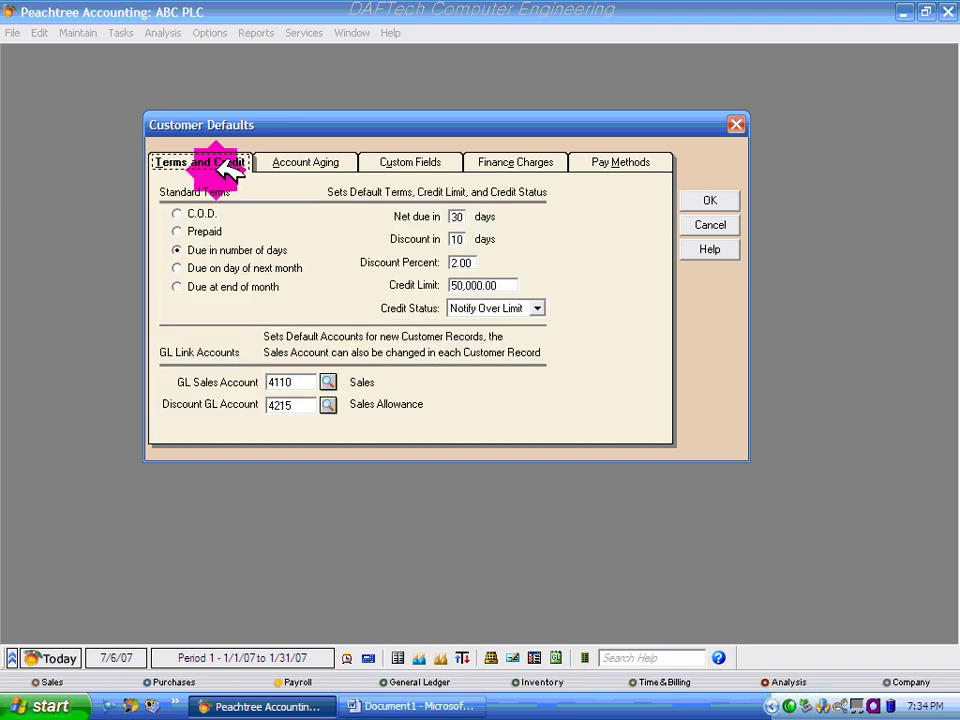
pyautogui.click(310, 162)
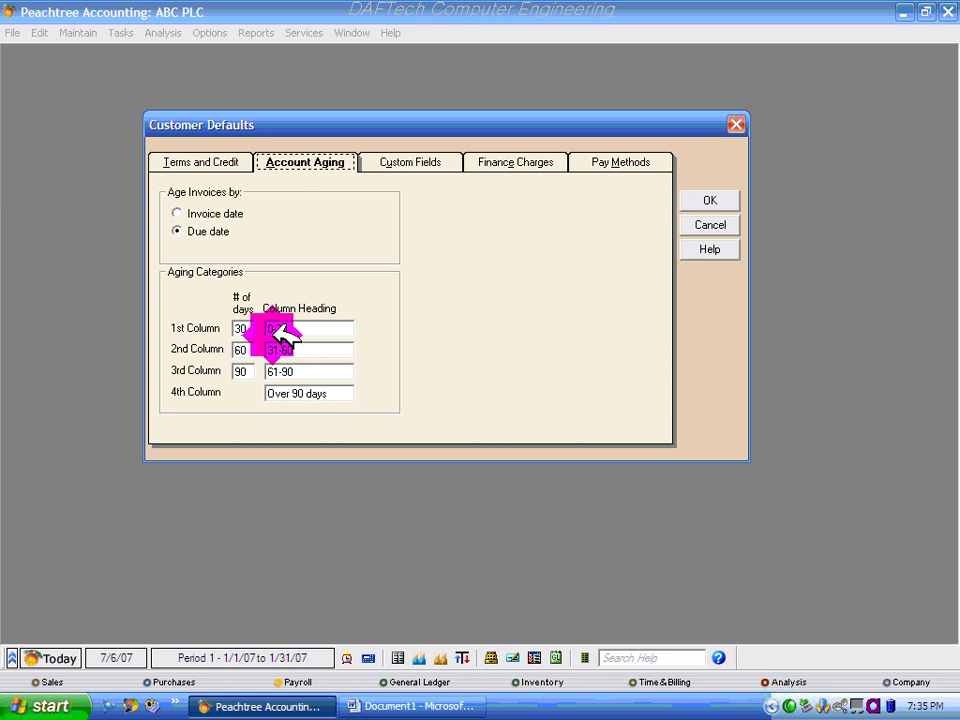
pyautogui.click(505, 161)
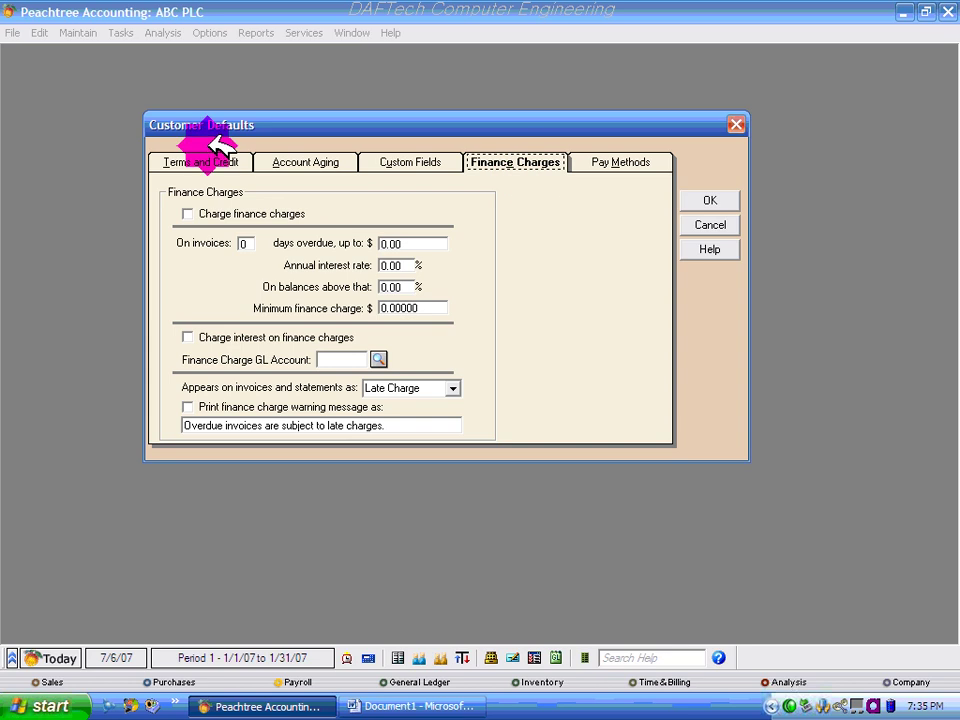
pyautogui.click(210, 158)
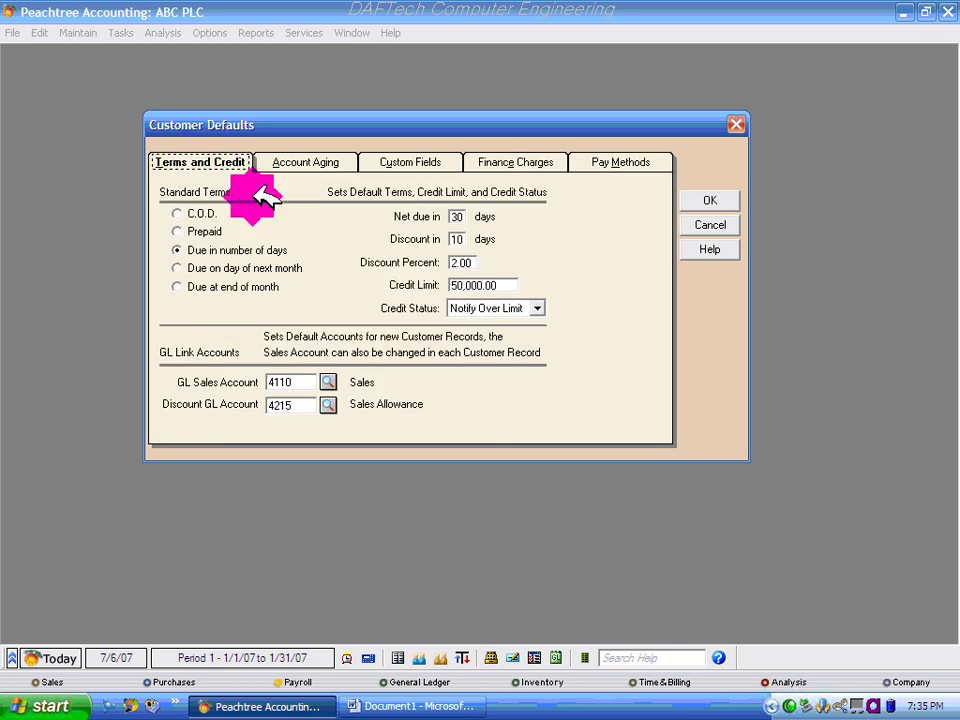
pyautogui.click(452, 214)
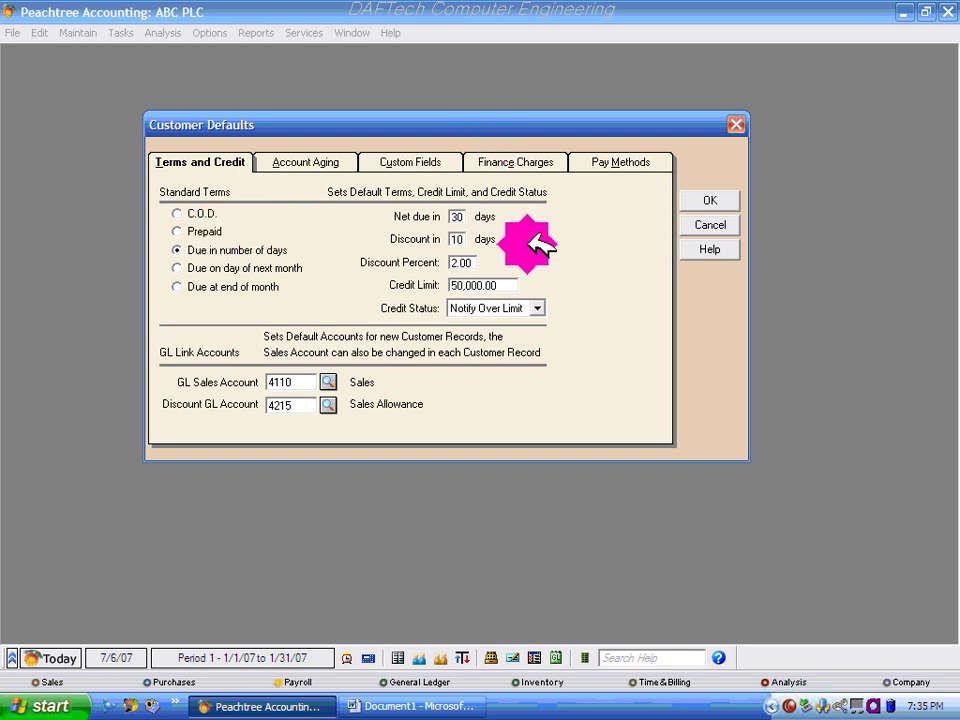
# Step: Enable finance charges for customers and apply them to invoices 10 days overdue
pyautogui.click(530, 165)
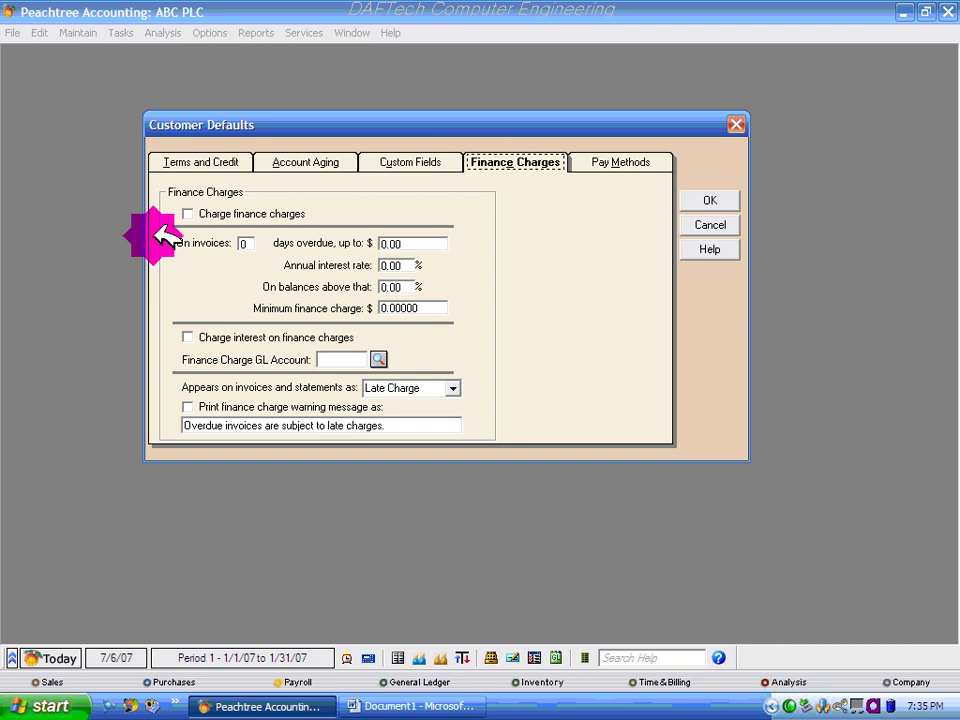
pyautogui.click(208, 212)
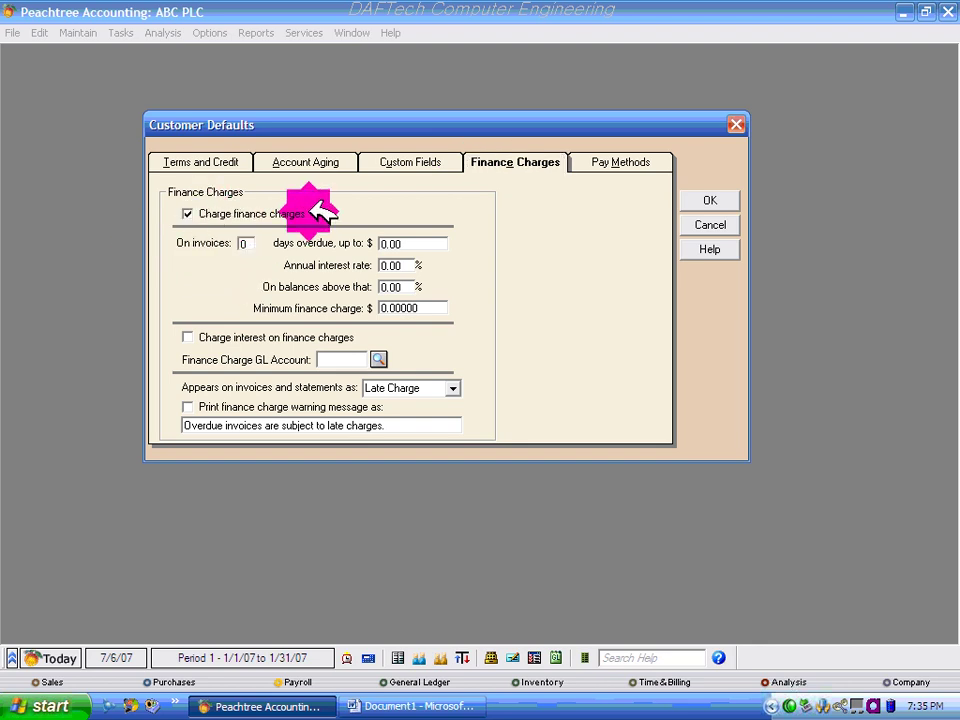
pyautogui.click(250, 244)
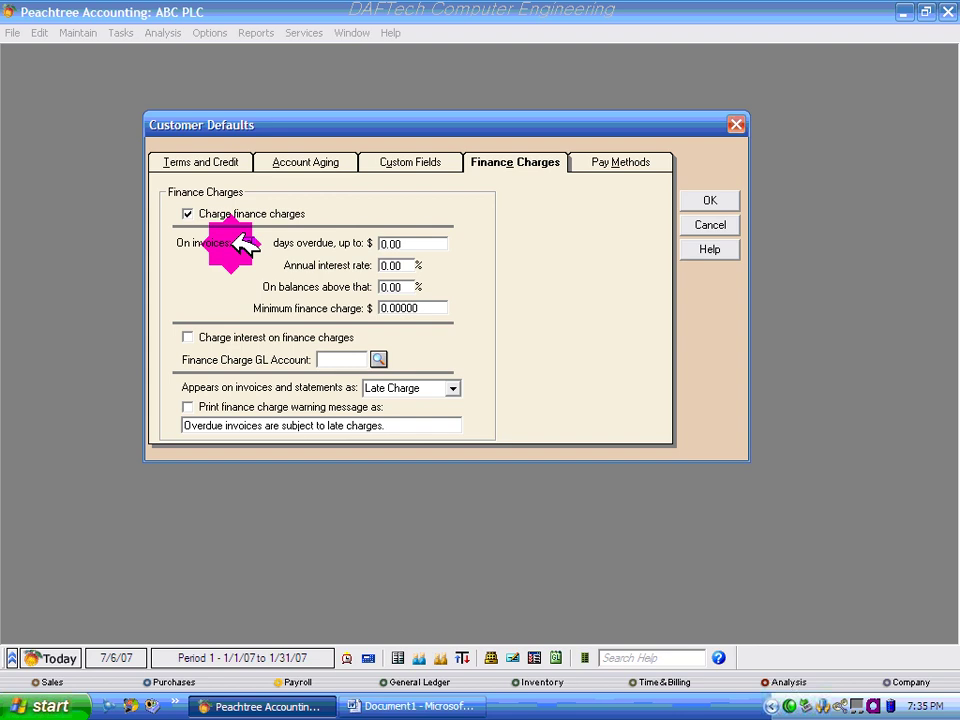
pyautogui.write('10')
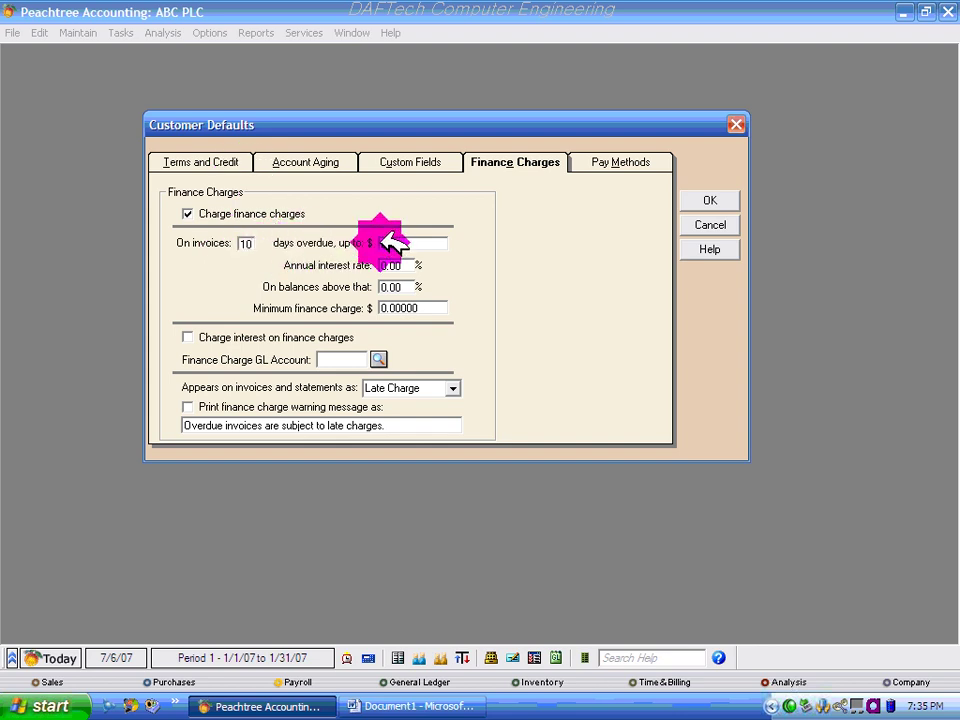
pyautogui.doubleClick(245, 244)
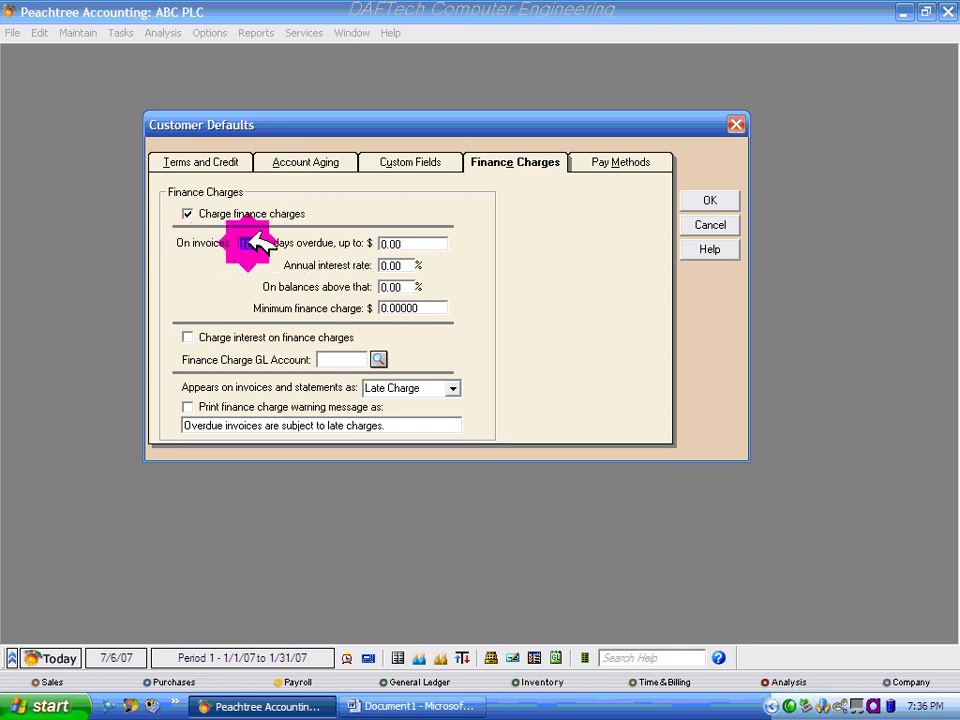
# Step: Check the default credit limit and set the finance charge's up-to amount for overdue invoices to 50000
pyautogui.click(207, 166)
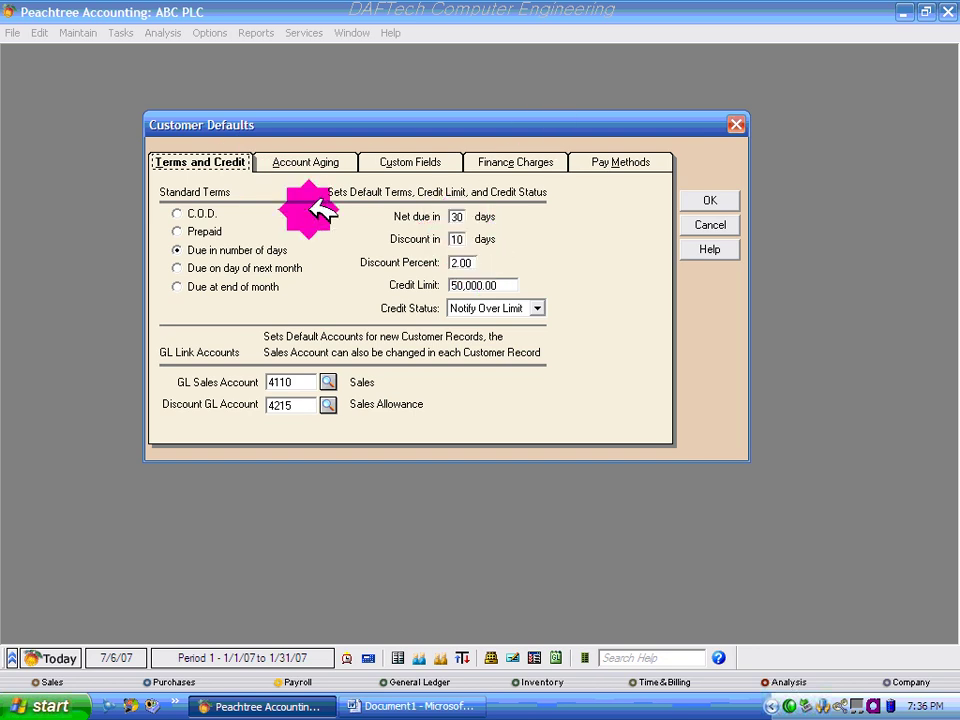
pyautogui.click(503, 160)
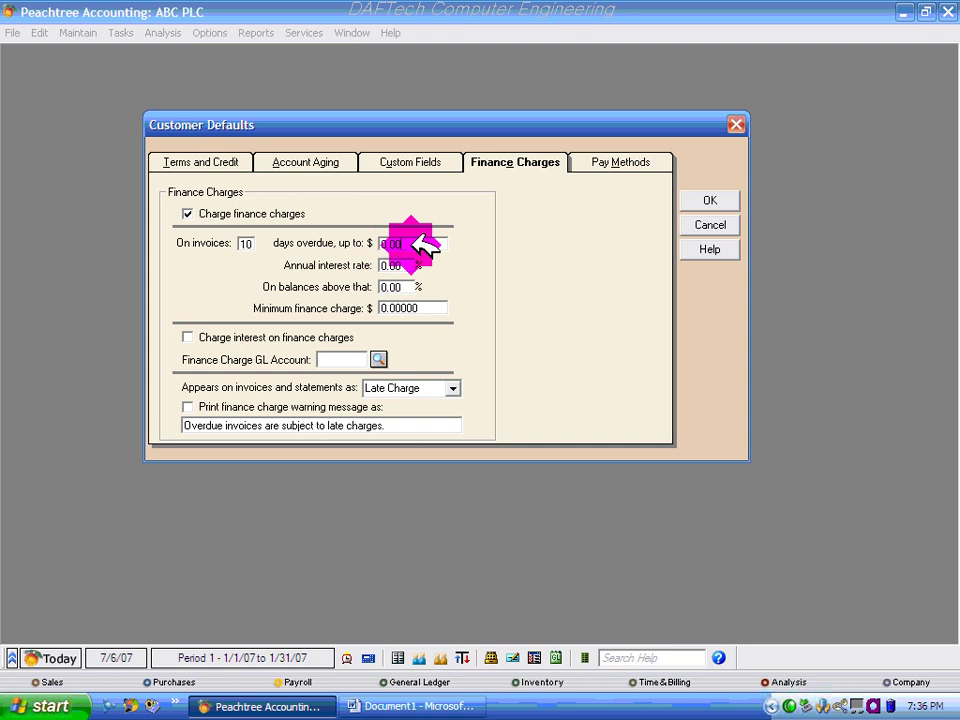
pyautogui.moveTo(418, 245); pyautogui.dragTo(368, 243)
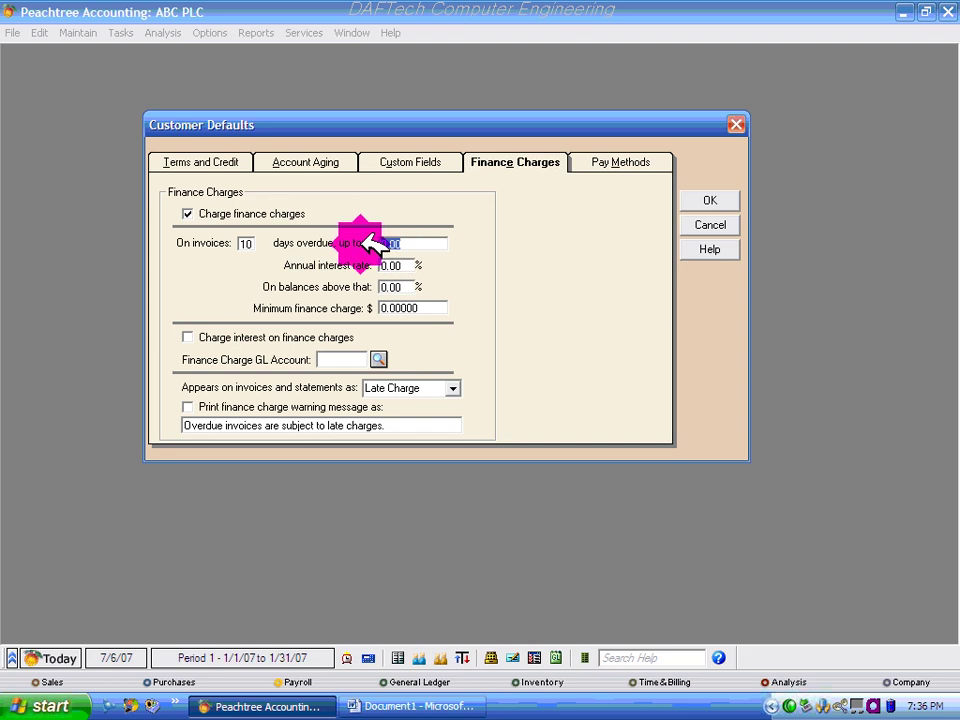
pyautogui.press('Delete')
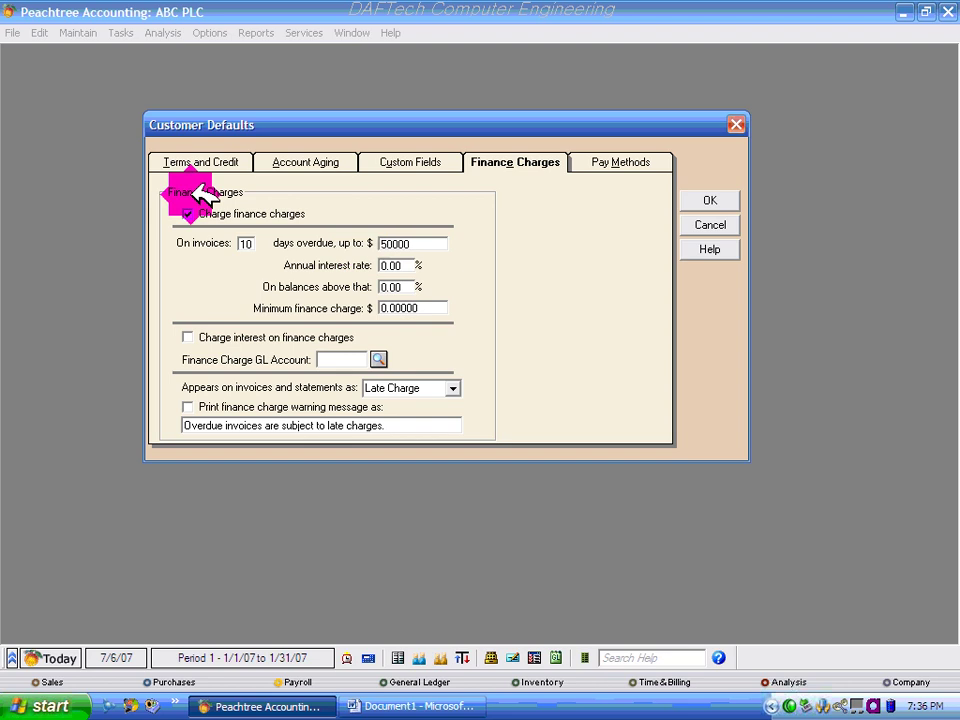
# Step: Set the annual interest rate for finance charges to 6 percent
pyautogui.click(412, 265)
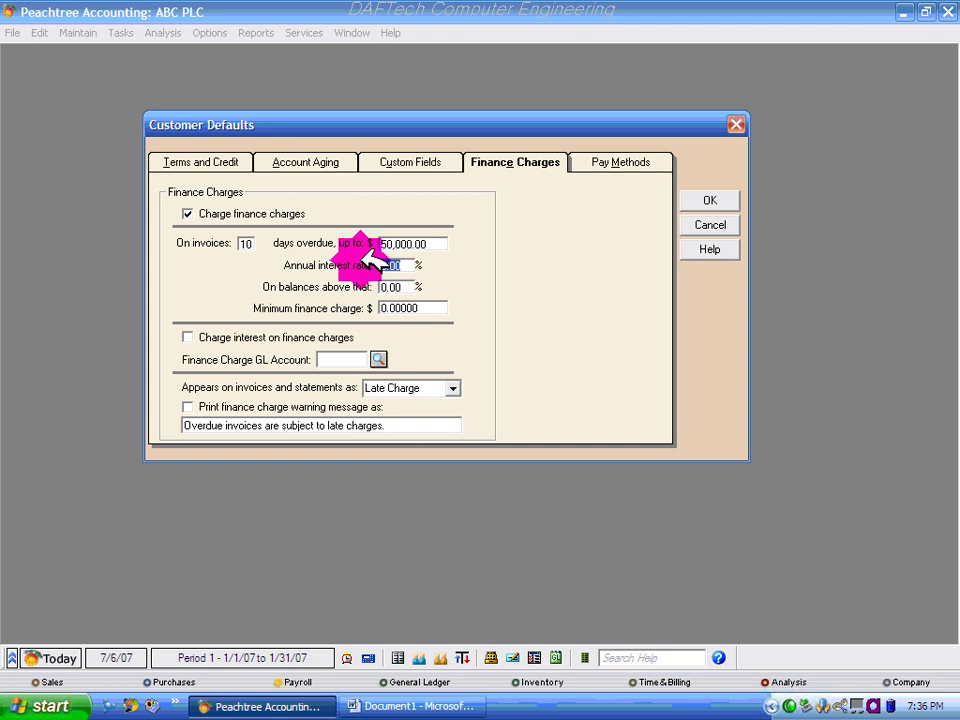
pyautogui.press('BackSpace')
pyautogui.write('6')
pyautogui.press('Tab')
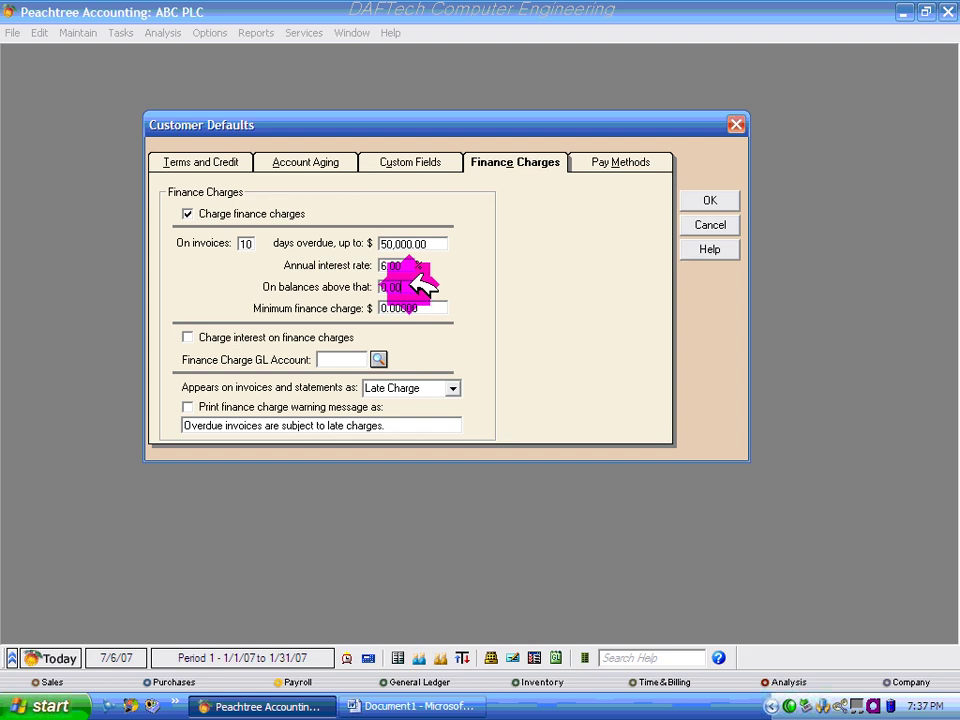
pyautogui.click(418, 245)
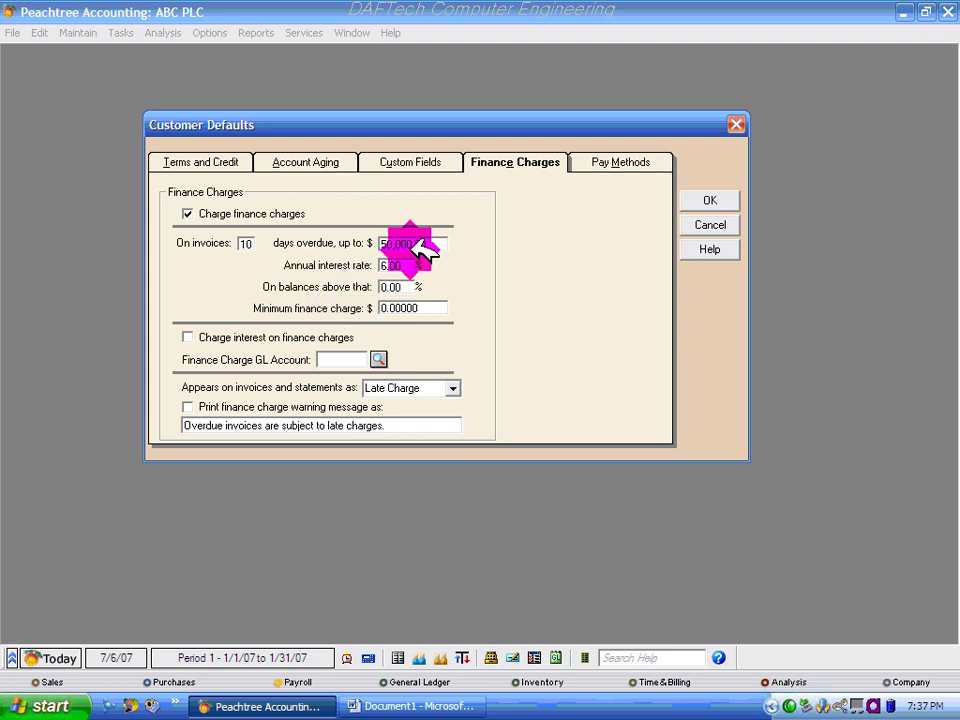
pyautogui.moveTo(420, 250); pyautogui.dragTo(405, 245)
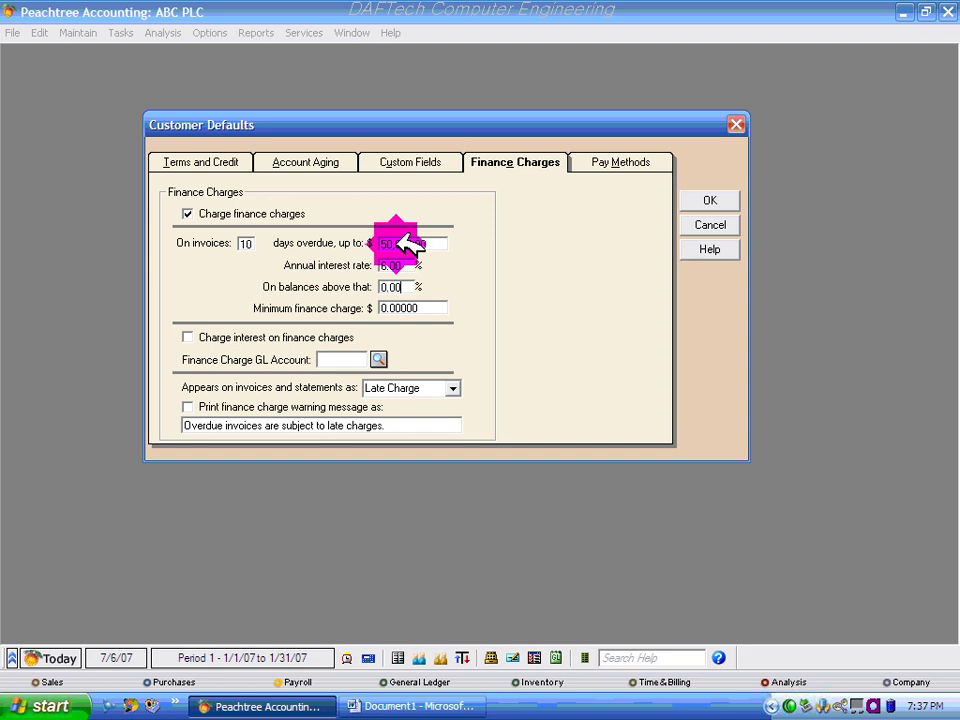
pyautogui.moveTo(398, 244); pyautogui.dragTo(402, 245)
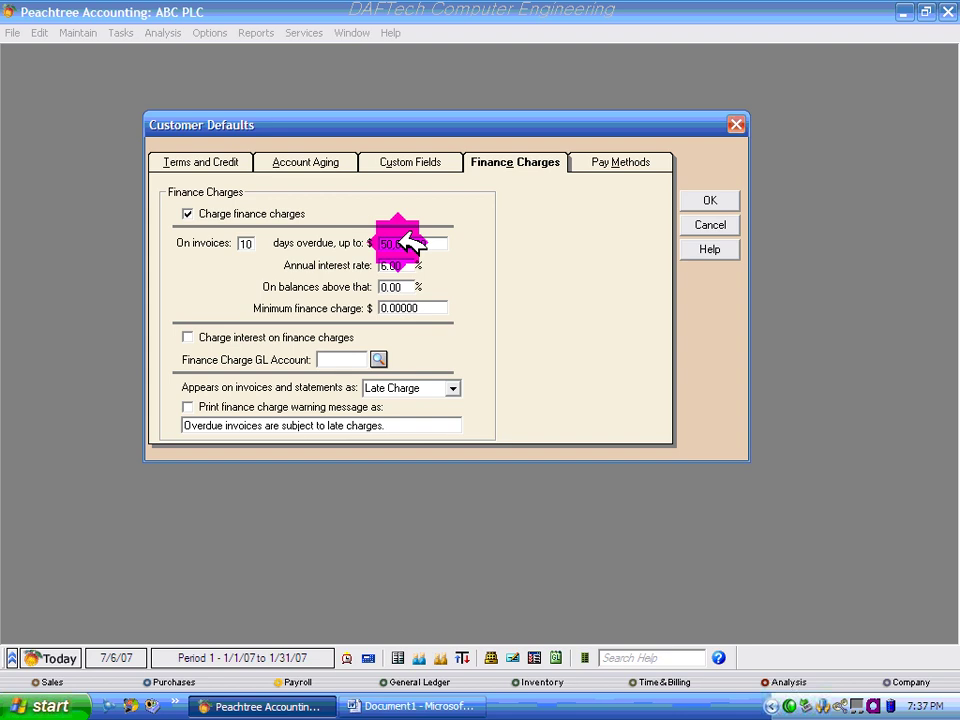
pyautogui.press('Tab')
pyautogui.press('Tab')
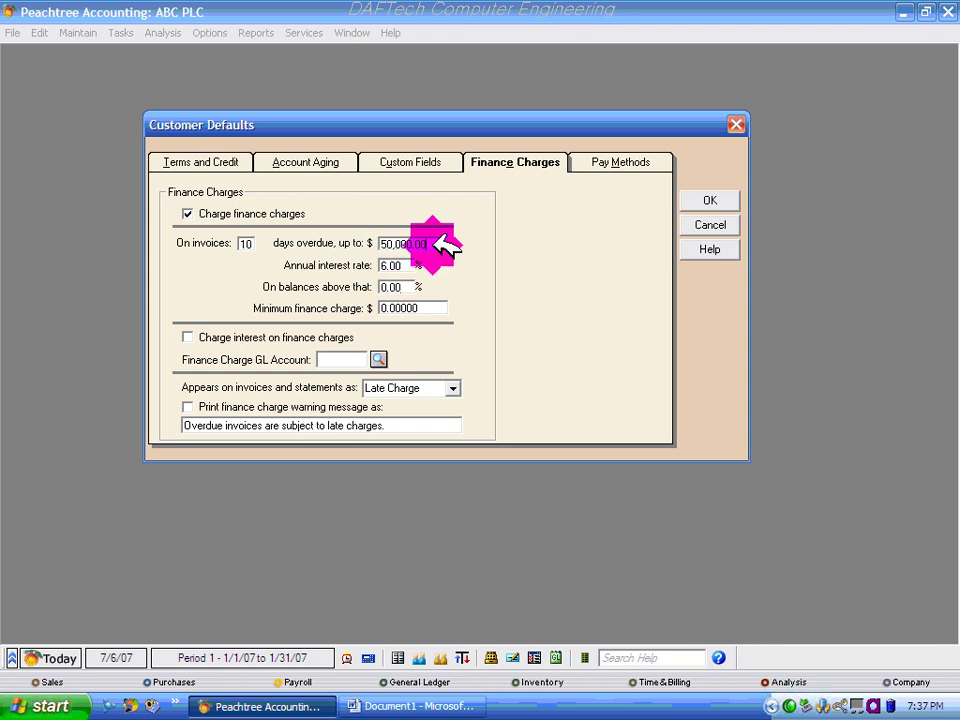
pyautogui.moveTo(440, 244); pyautogui.dragTo(378, 243)
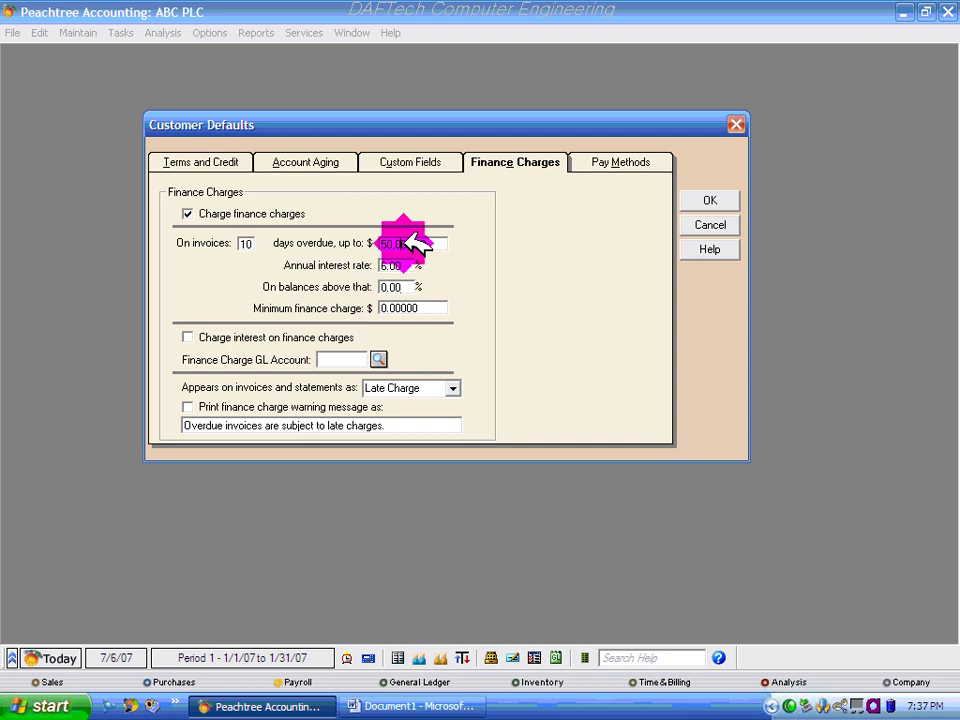
# Step: Set the interest rate on balances above the up-to amount for overdue invoices to 2 percent
pyautogui.click(411, 270)
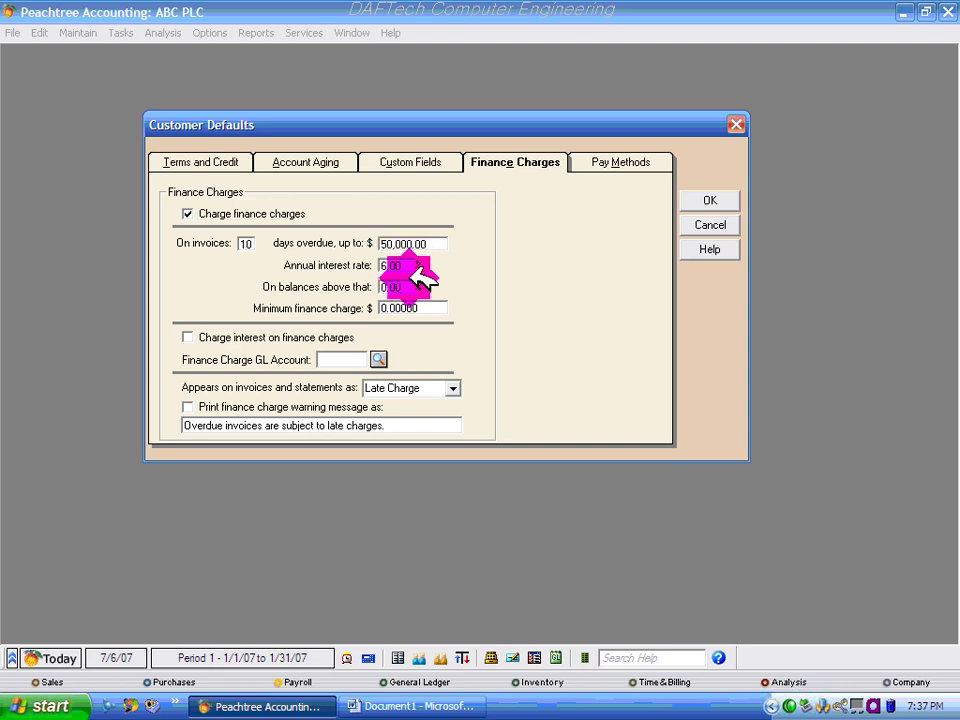
pyautogui.click(416, 290)
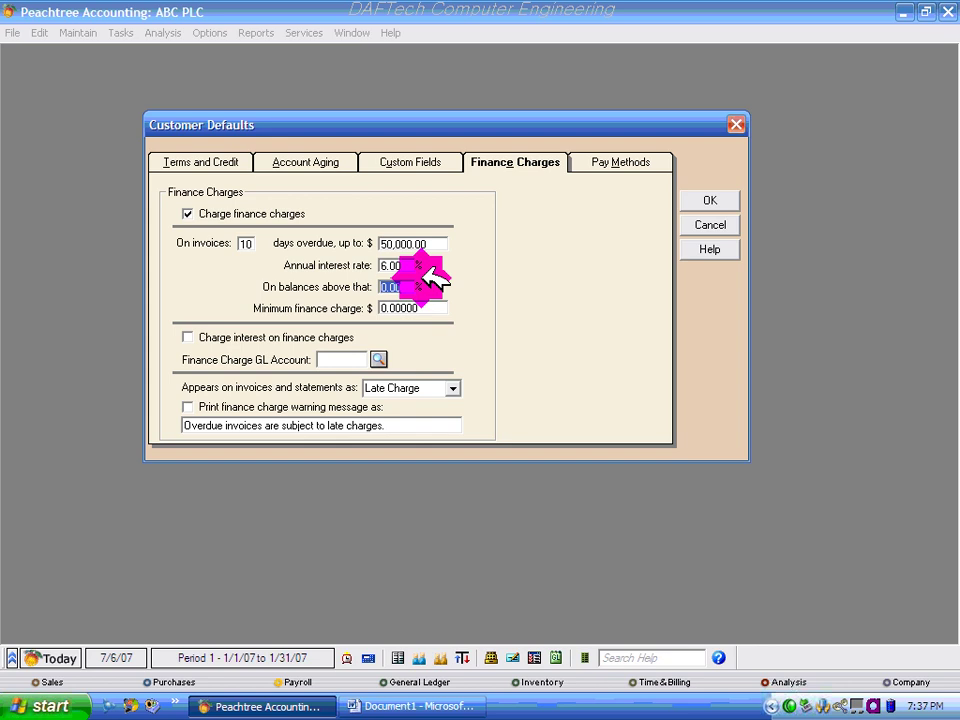
pyautogui.write('2')
# Step: Set the minimum finance charge to 10000
pyautogui.click(437, 309)
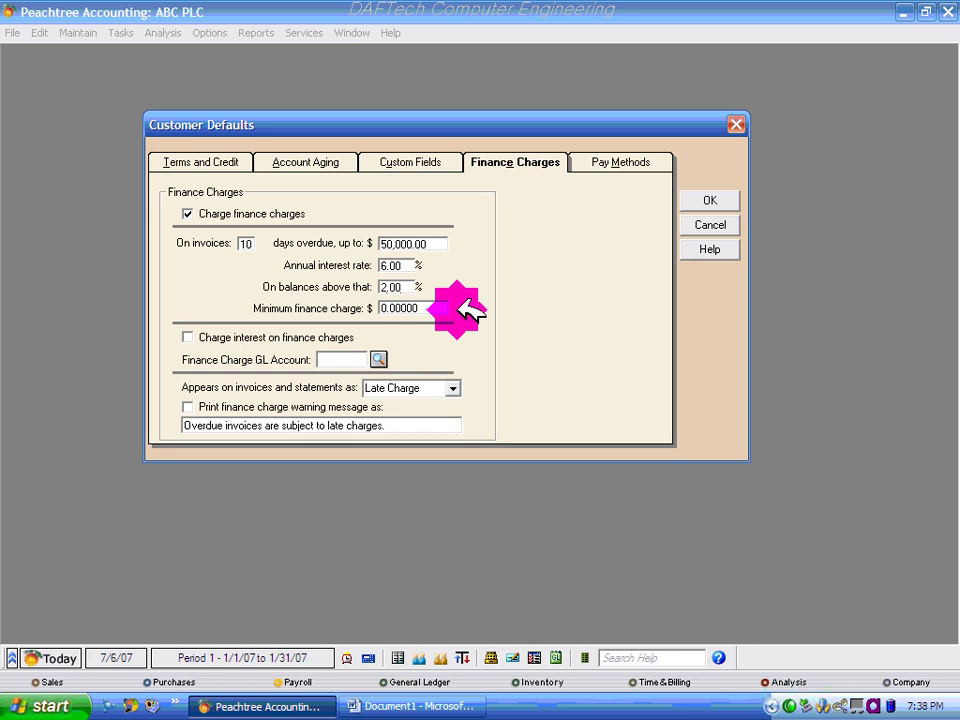
pyautogui.moveTo(458, 309); pyautogui.dragTo(383, 297)
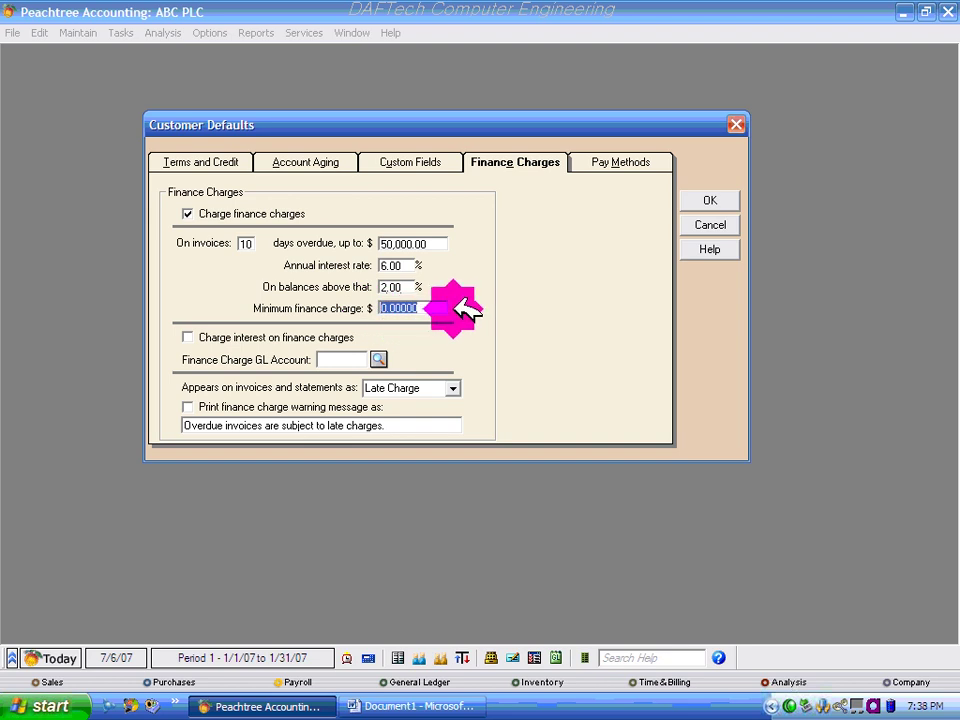
pyautogui.write('1')
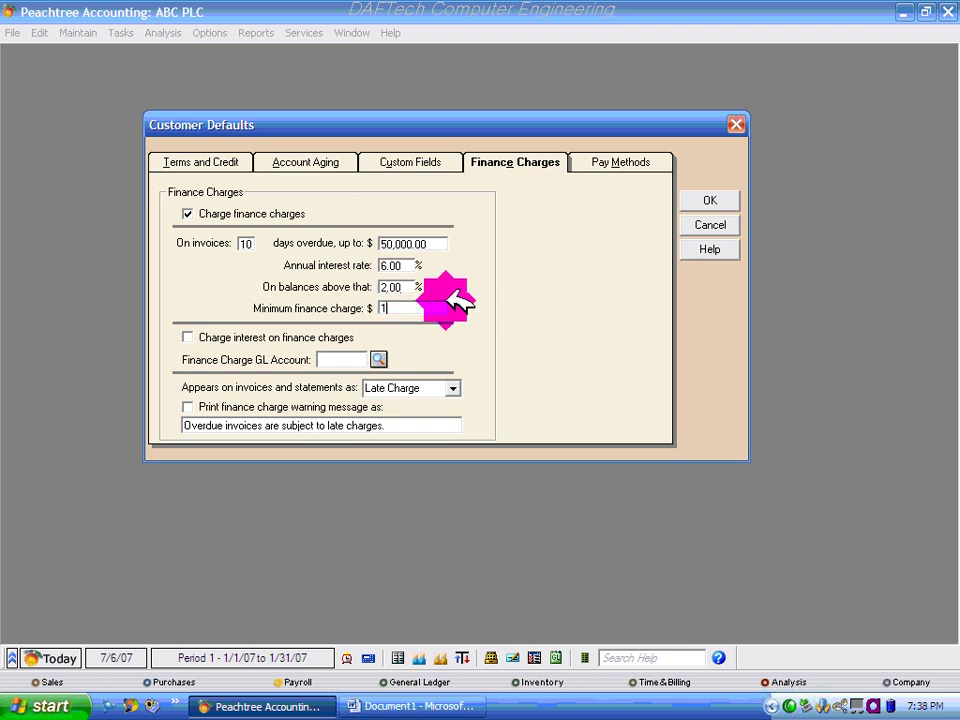
pyautogui.write('0000')
# Step: Browse the accounts available for the finance charge GL account, down to Miscellaneous Income
pyautogui.click(352, 360)
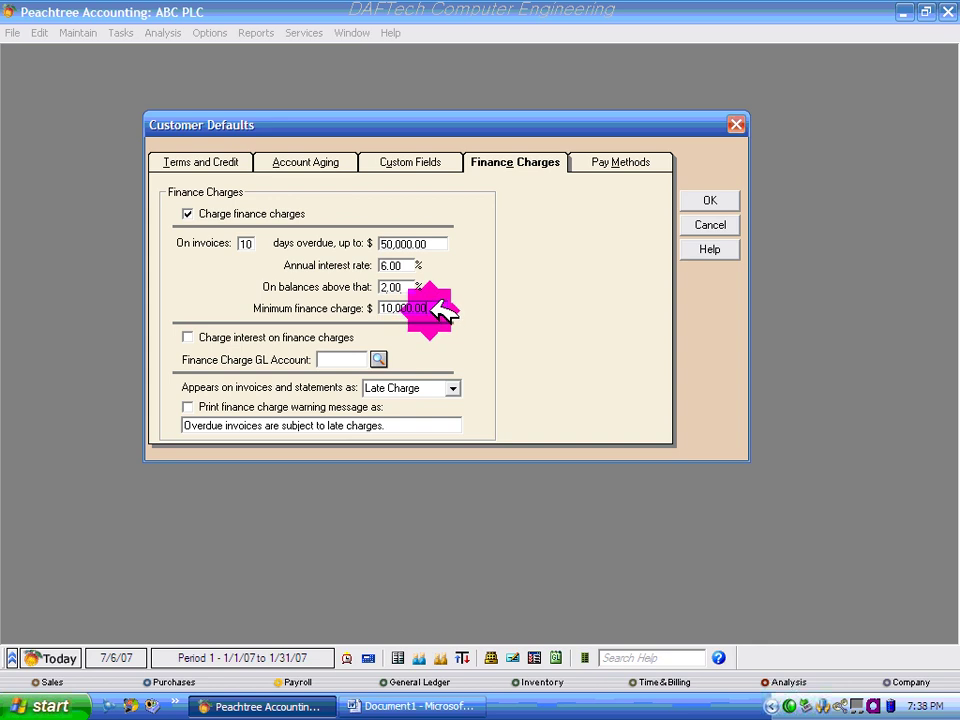
pyautogui.click(318, 360)
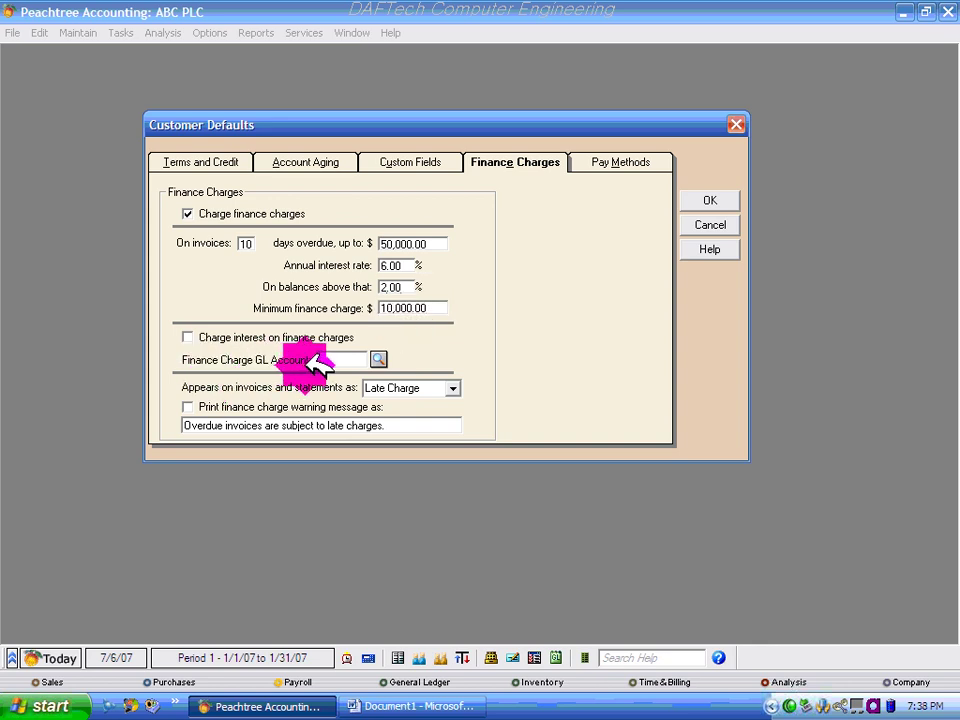
pyautogui.click(378, 359)
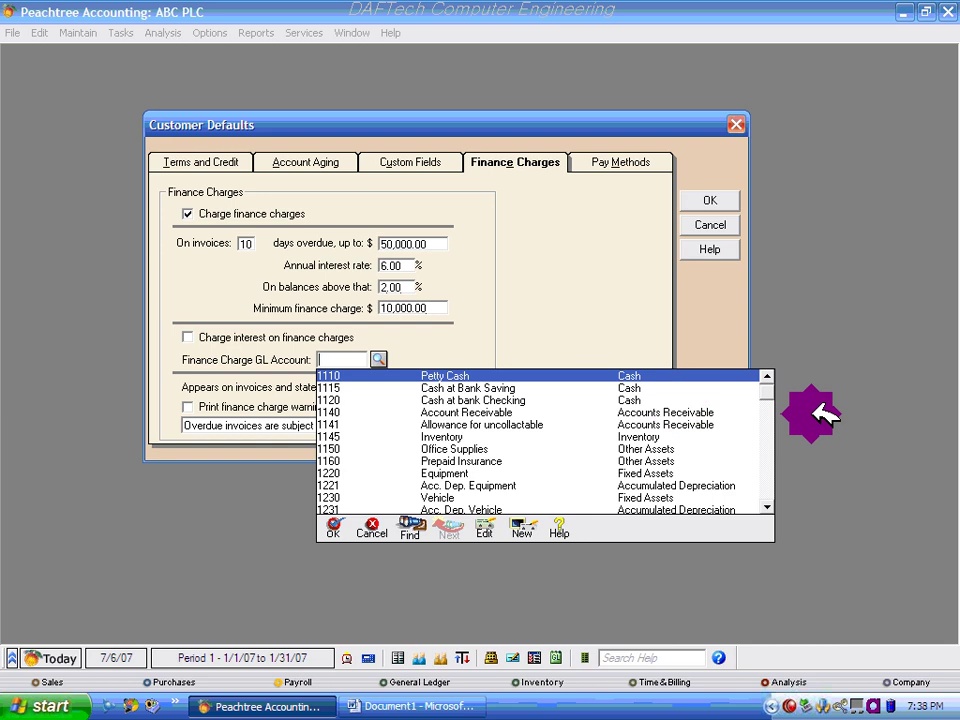
pyautogui.moveTo(769, 392); pyautogui.dragTo(770, 435)
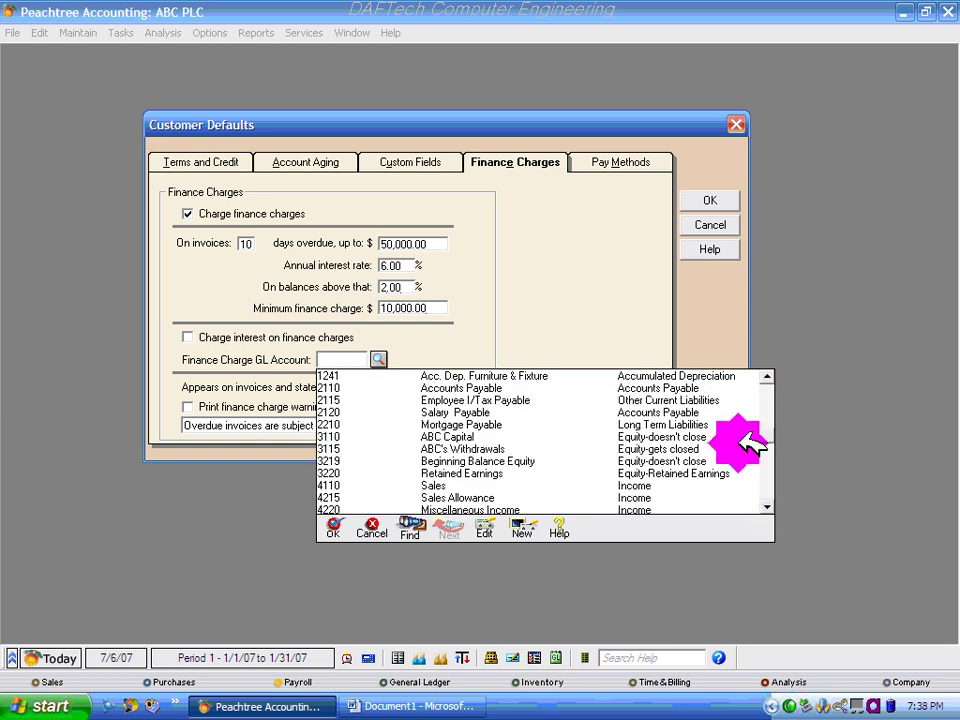
pyautogui.click(767, 507)
pyautogui.click(767, 507)
pyautogui.click(767, 507)
pyautogui.click(767, 507)
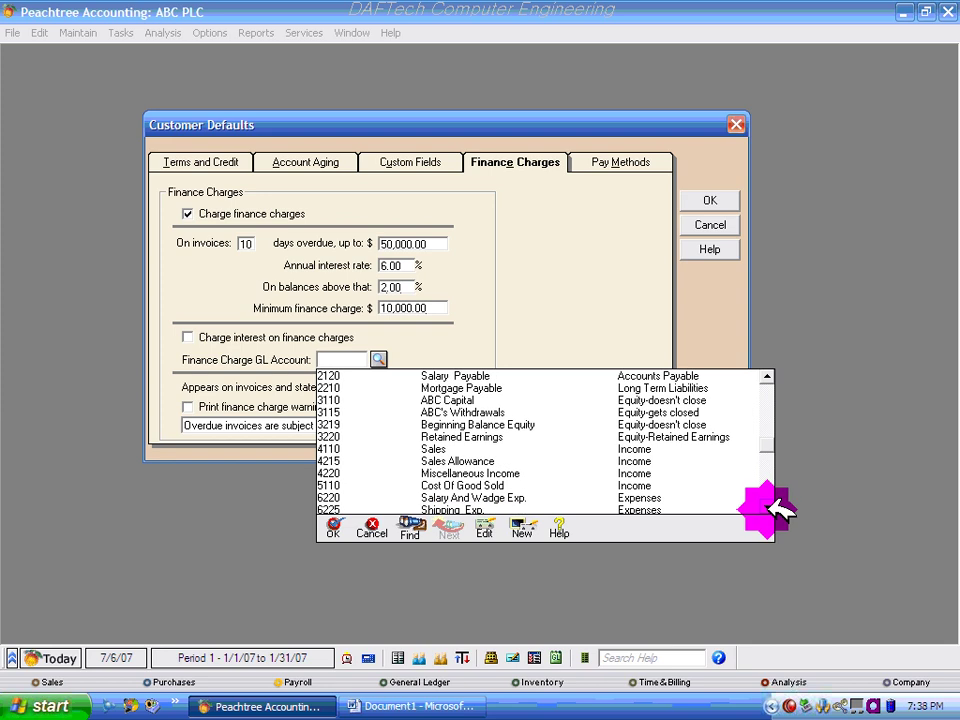
pyautogui.click(503, 472)
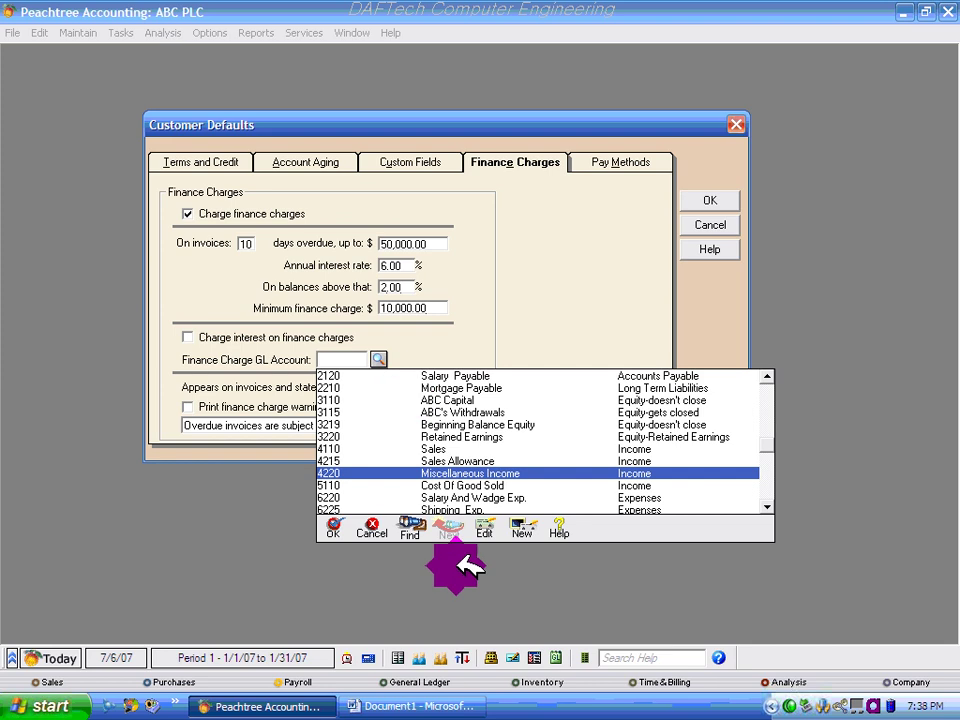
# Step: Create account 4221, "Income From Finacial charge", with account type Income and assign it as the finance charge GL account
pyautogui.click(522, 527)
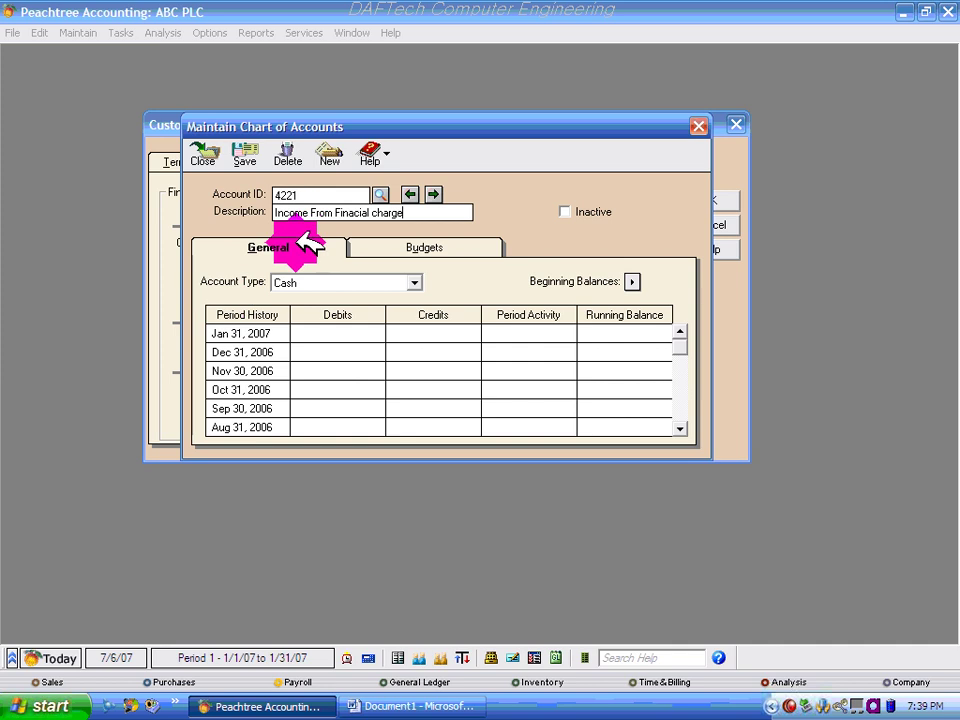
pyautogui.click(413, 282)
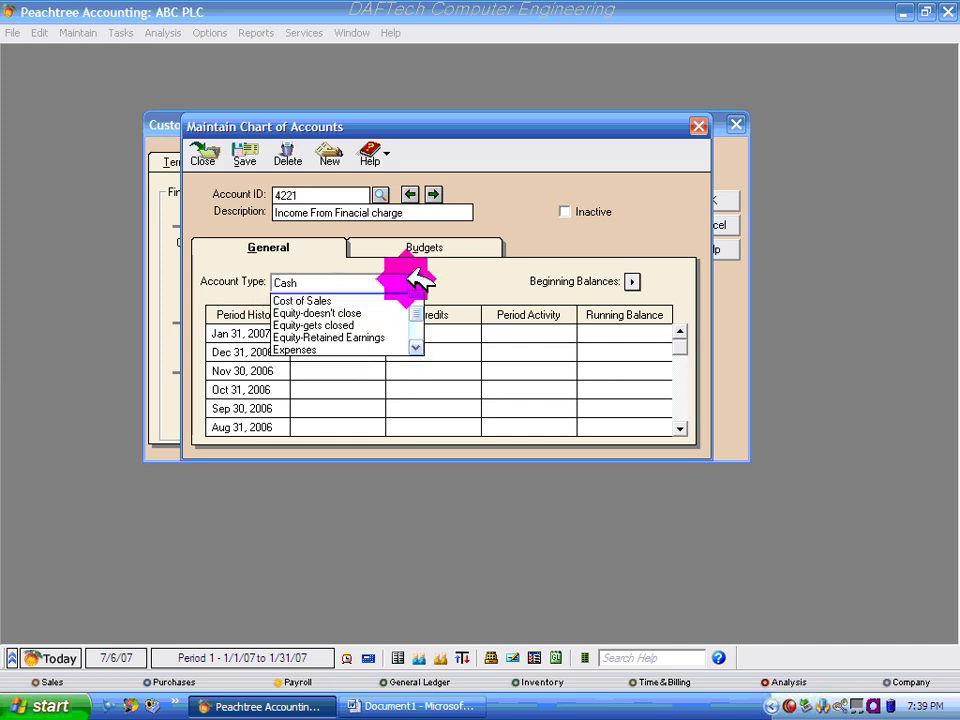
pyautogui.scroll(1, 420, 300)
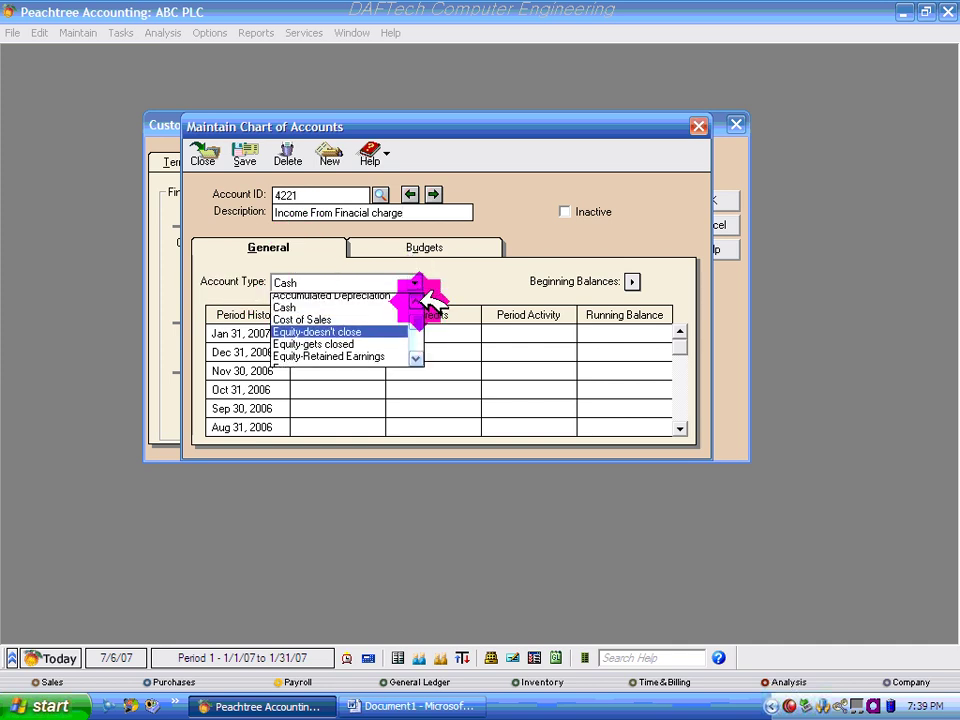
pyautogui.scroll(1, 425, 320)
pyautogui.click(313, 281)
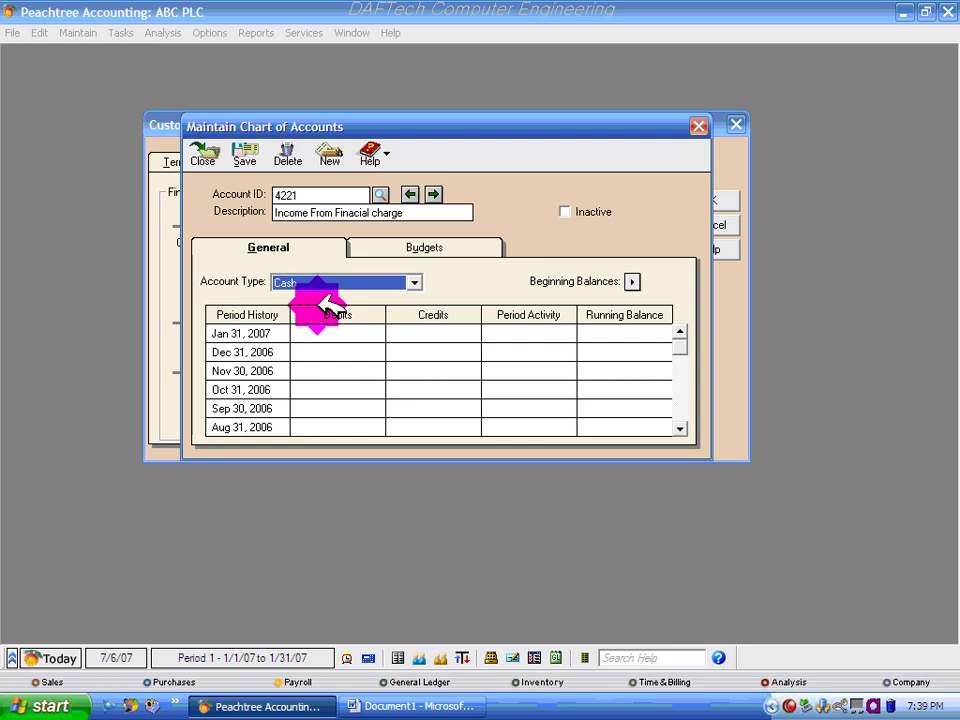
pyautogui.write('Income')
pyautogui.click(250, 155)
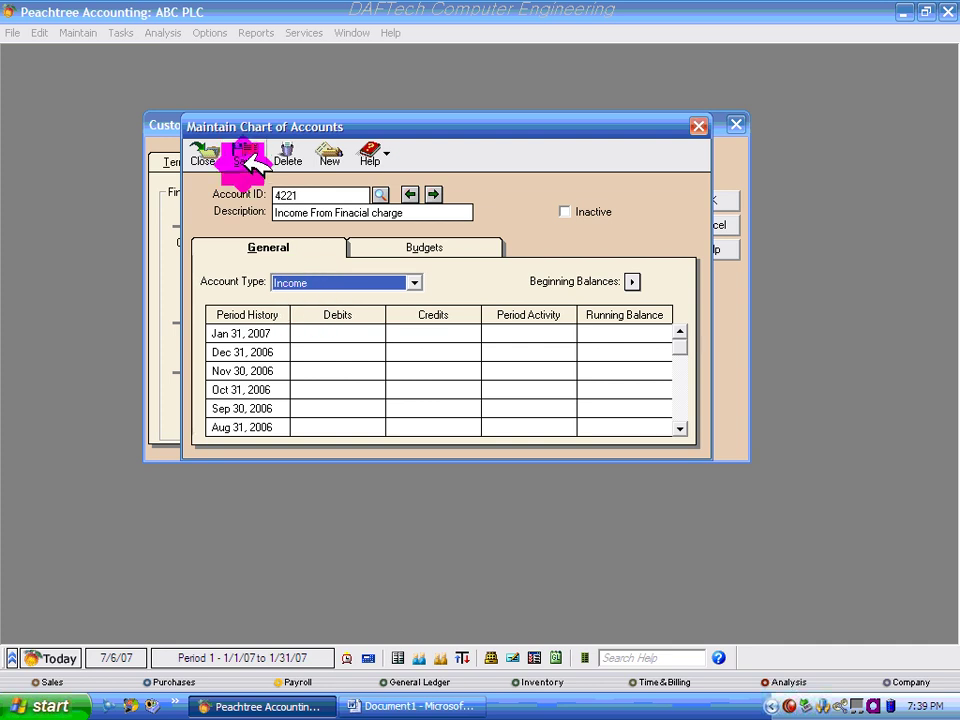
pyautogui.click(204, 154)
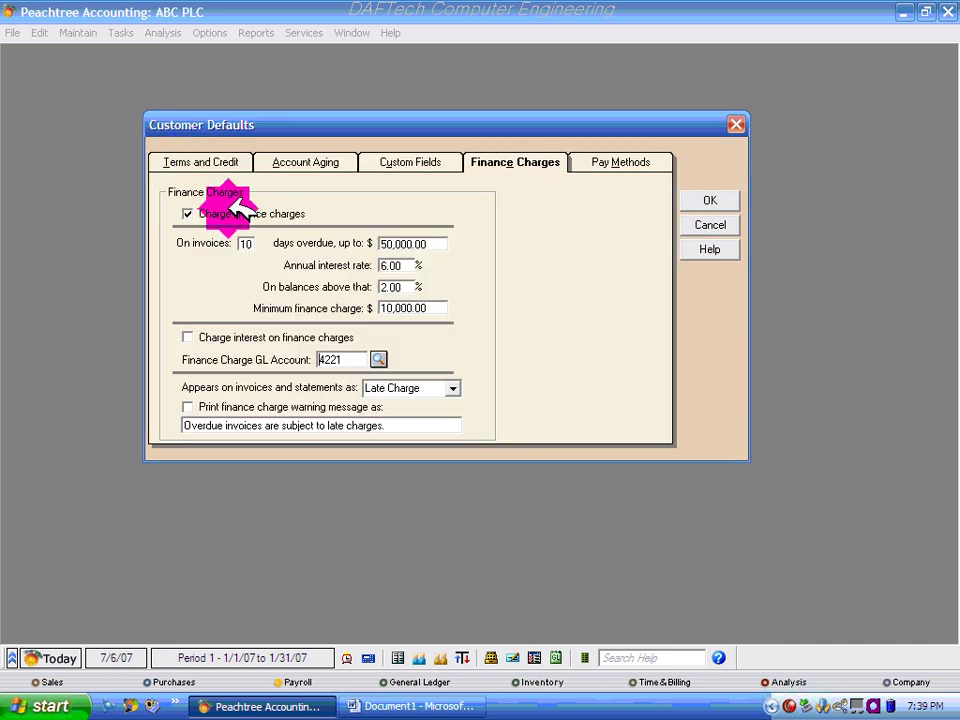
pyautogui.click(380, 358)
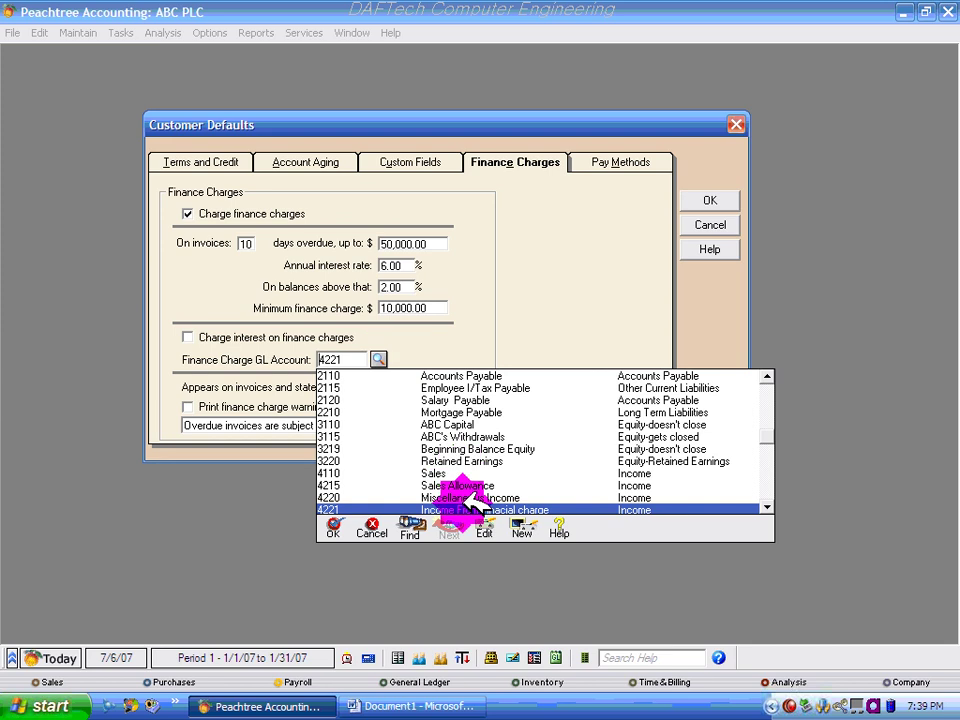
pyautogui.doubleClick(540, 510)
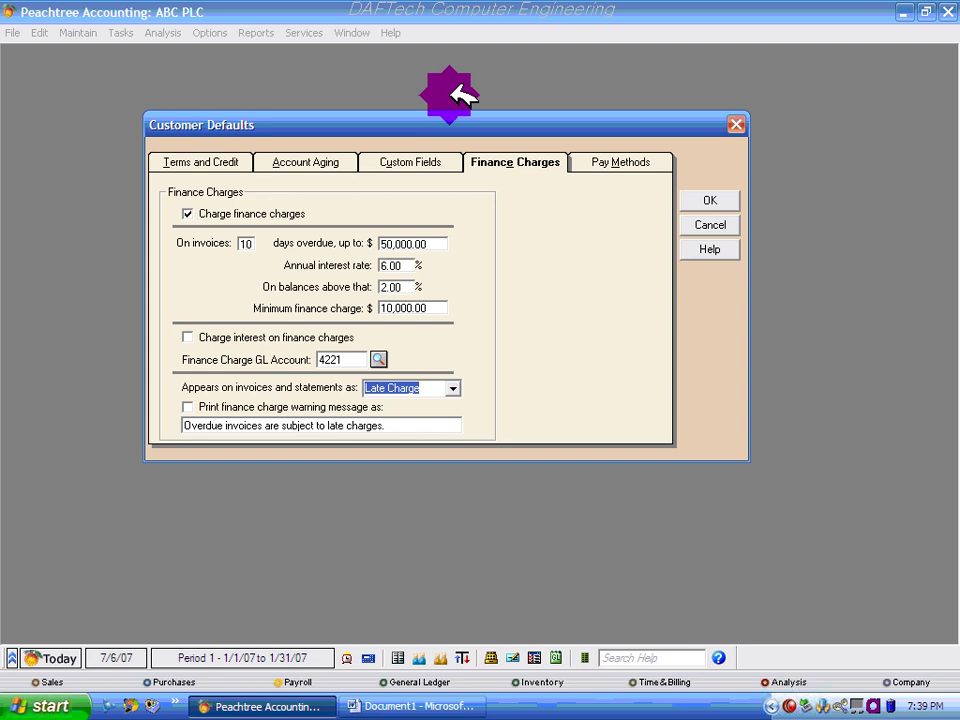
# Step: Review the accepted payment methods from Cash to Discover and save the customer defaults
pyautogui.click(620, 164)
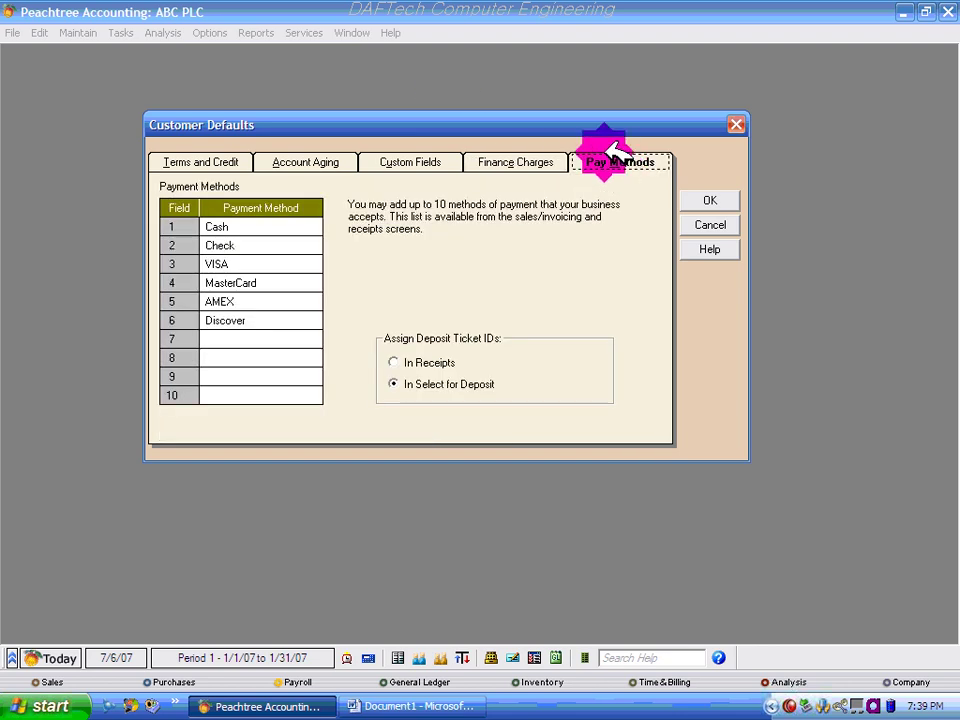
pyautogui.click(215, 227)
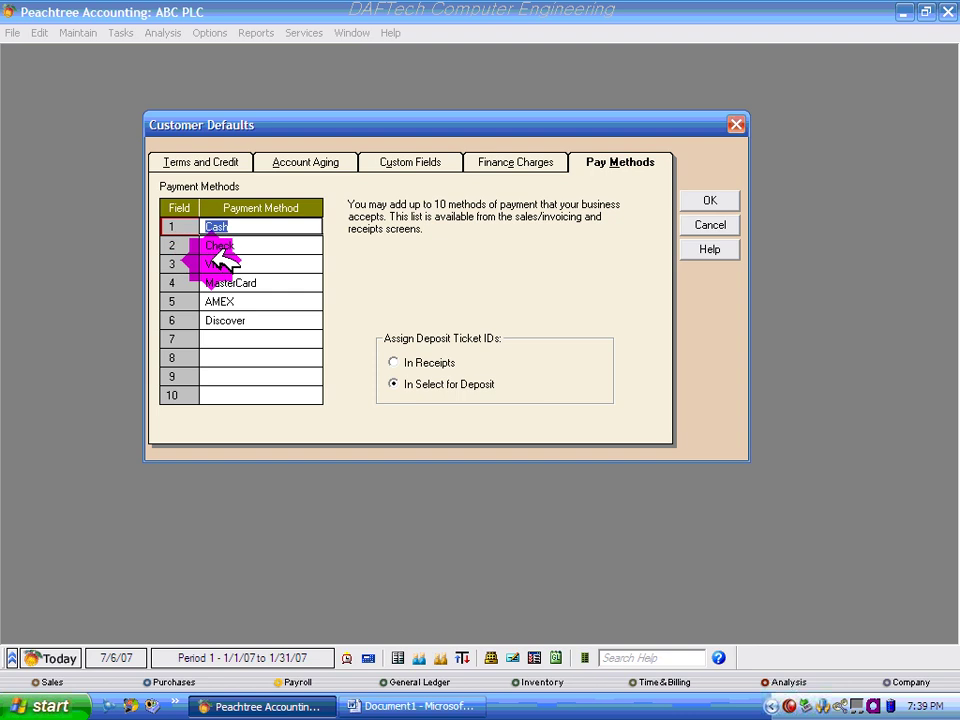
pyautogui.click(236, 246)
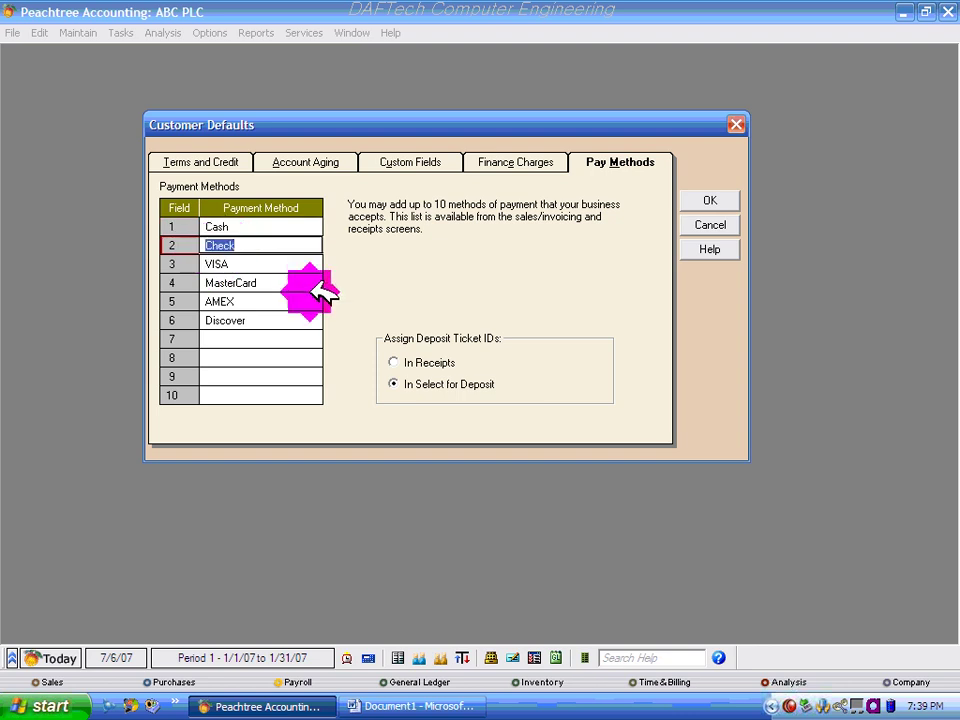
pyautogui.click(252, 263)
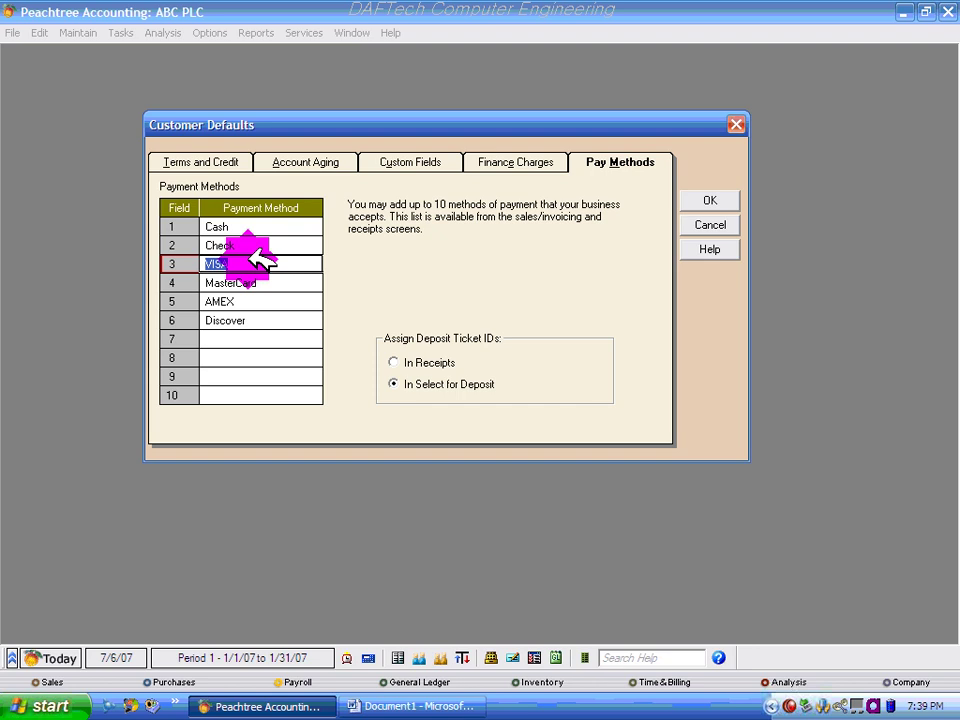
pyautogui.click(236, 284)
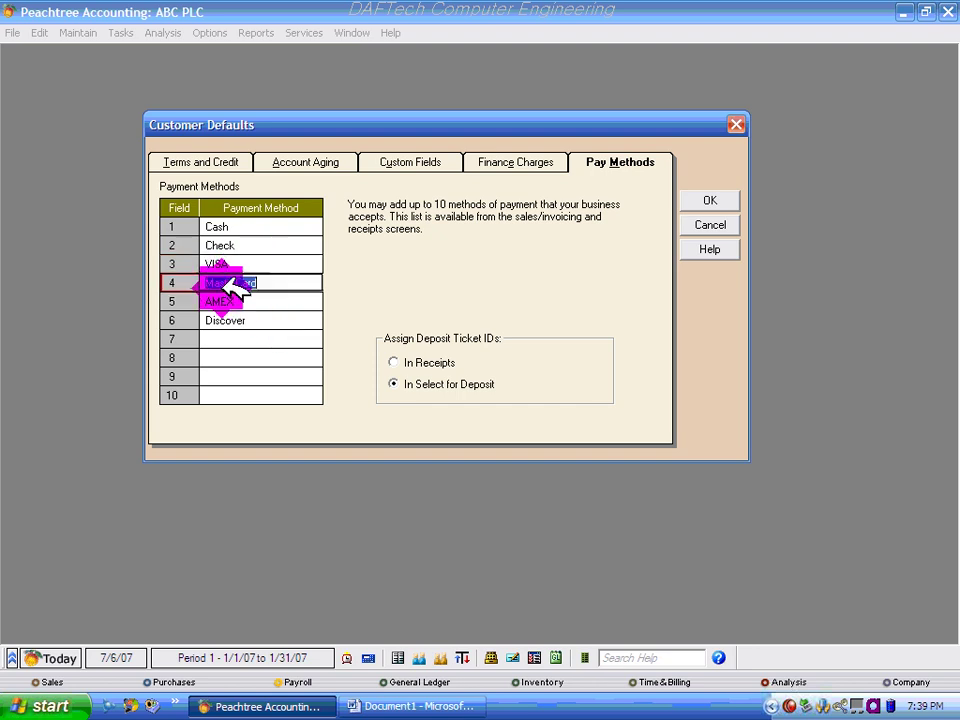
pyautogui.click(234, 301)
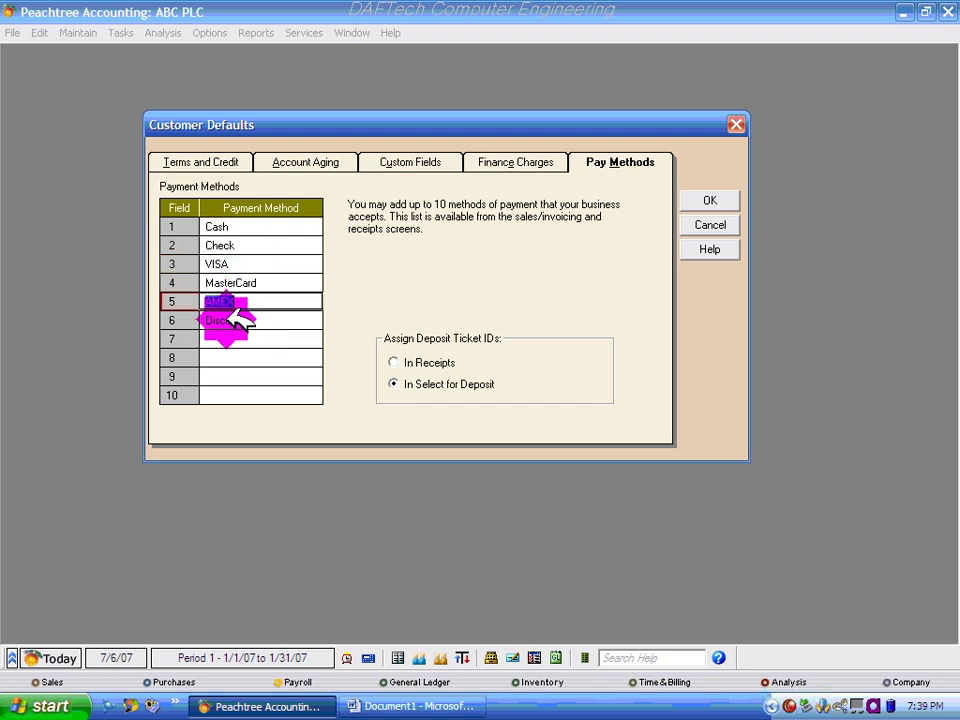
pyautogui.click(238, 318)
pyautogui.click(234, 284)
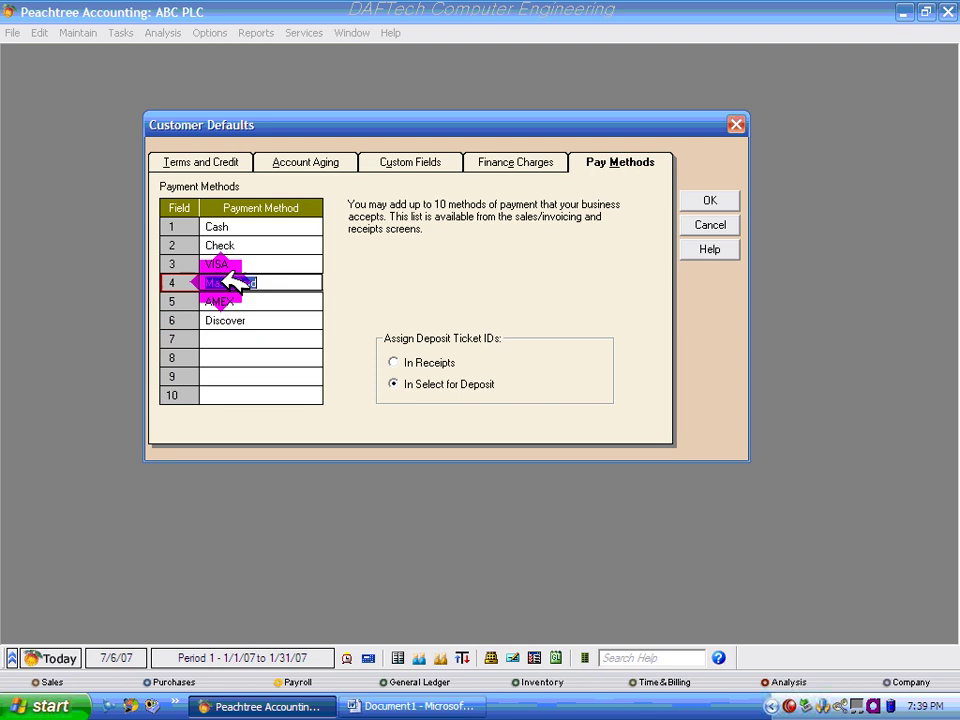
pyautogui.click(222, 264)
pyautogui.click(216, 227)
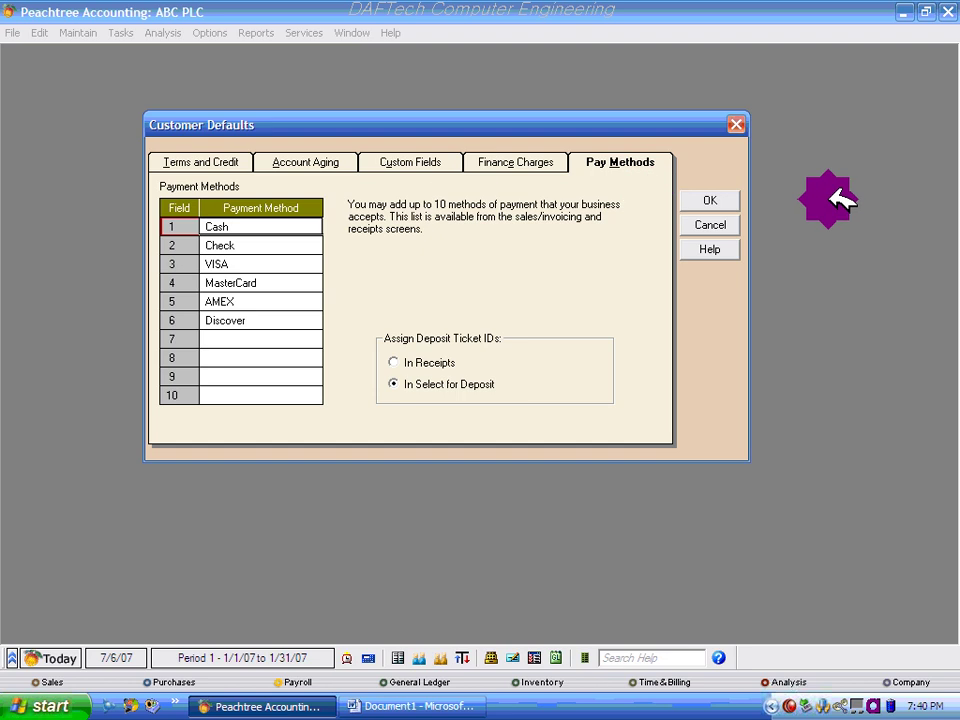
pyautogui.click(726, 199)
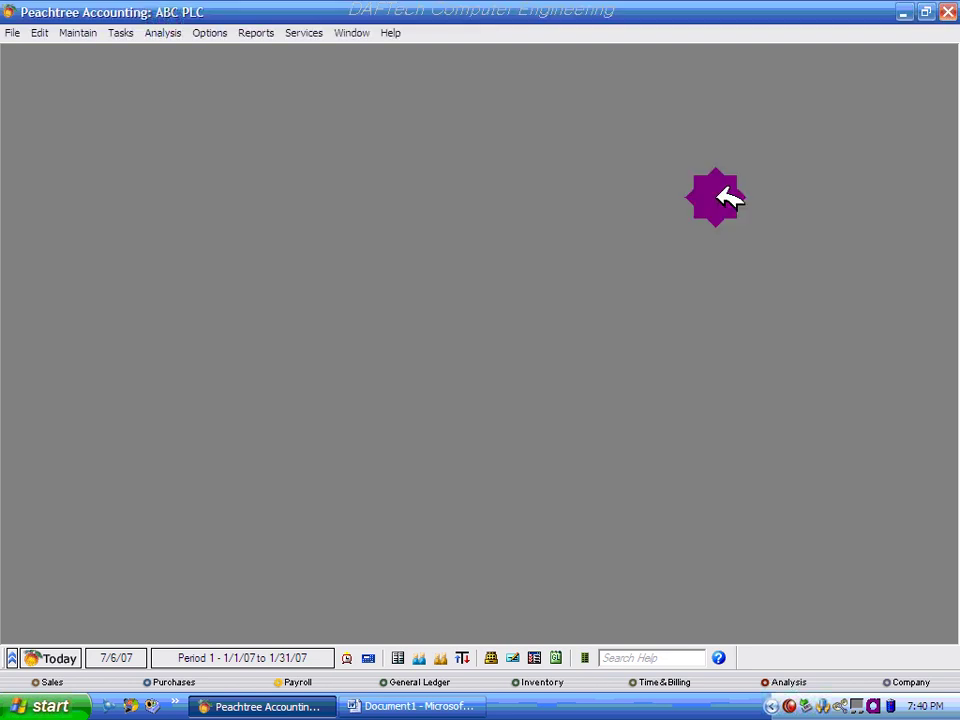